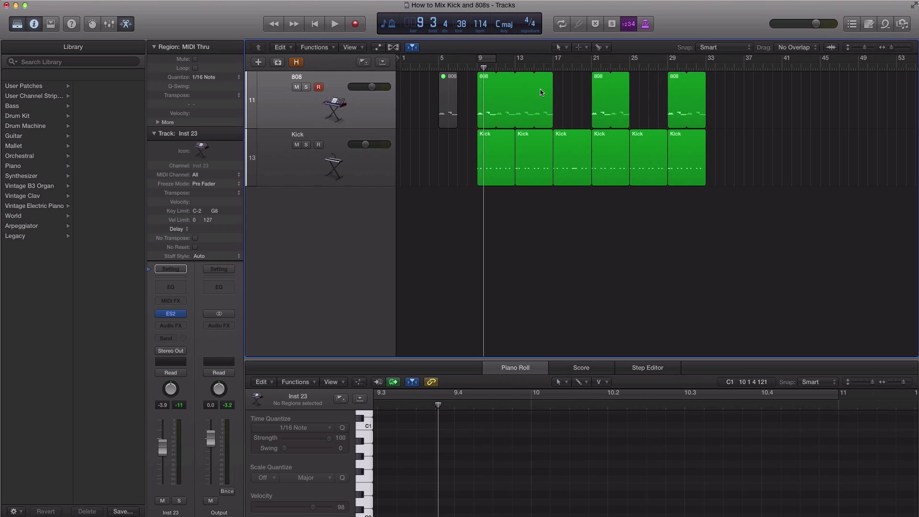
Step: Play the 808 and Kick tracks together from bar 7 and turn on cycling for bars 9 to 11
left_click(490, 99)
left_click(494, 149)
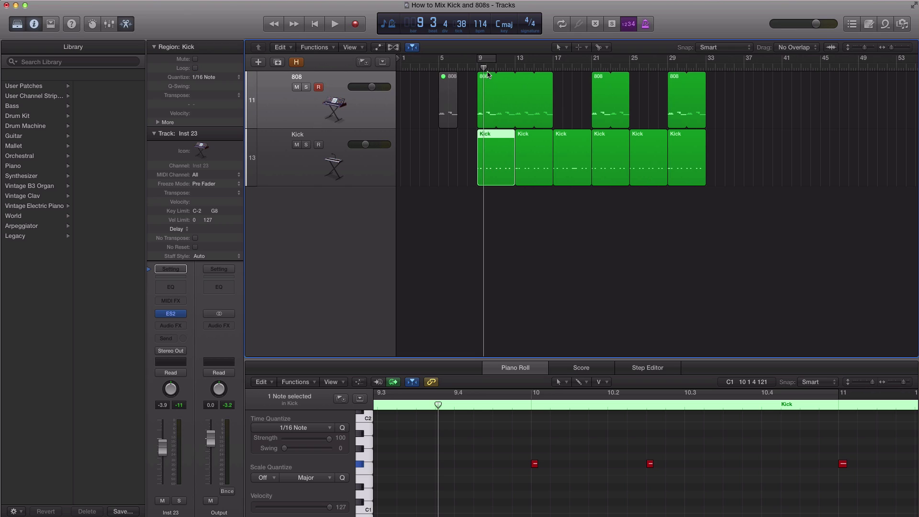
left_click_drag(484, 68, 458, 68)
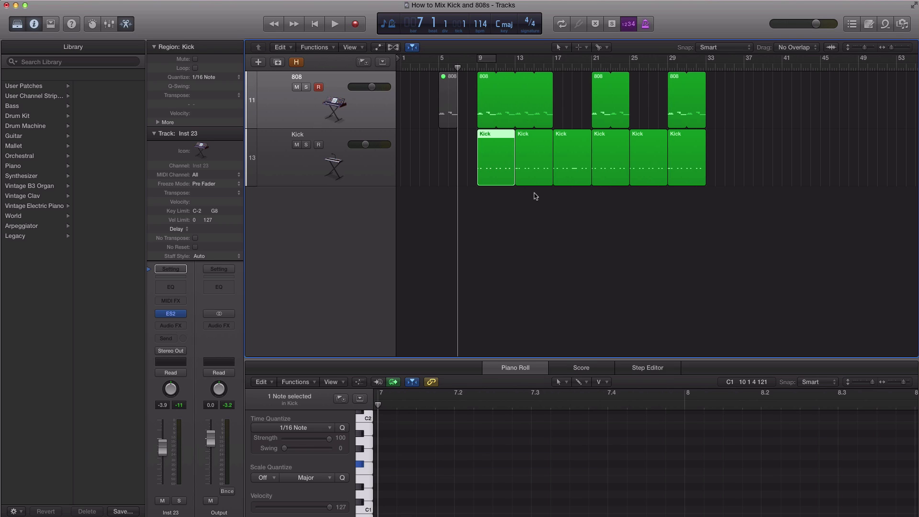
left_click(388, 176)
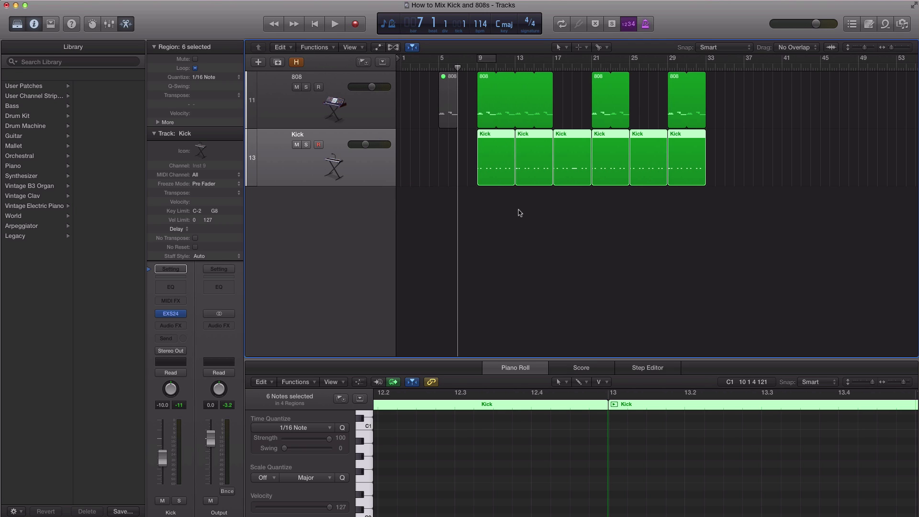
key("space")
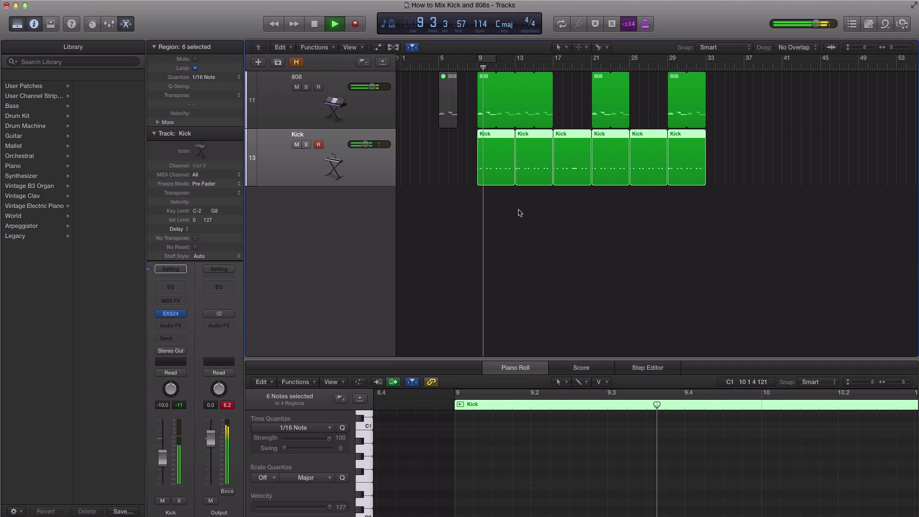
left_click(493, 58)
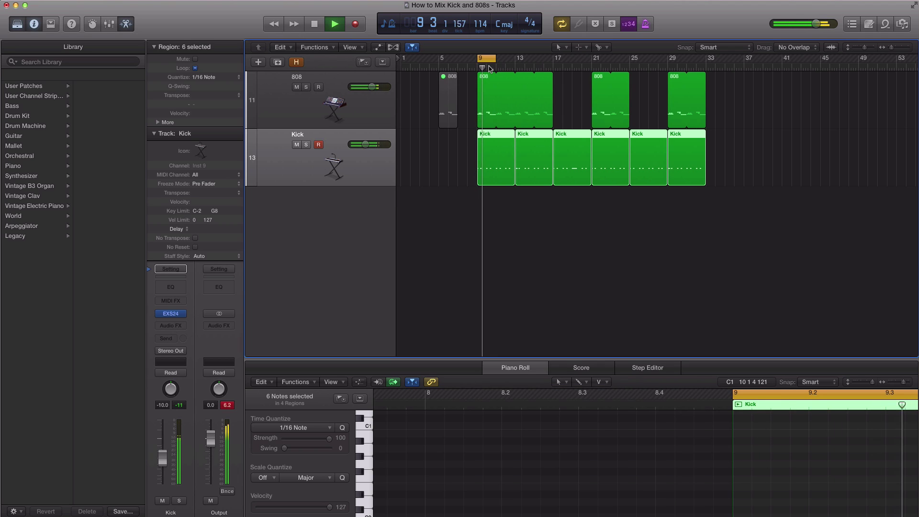
key("space")
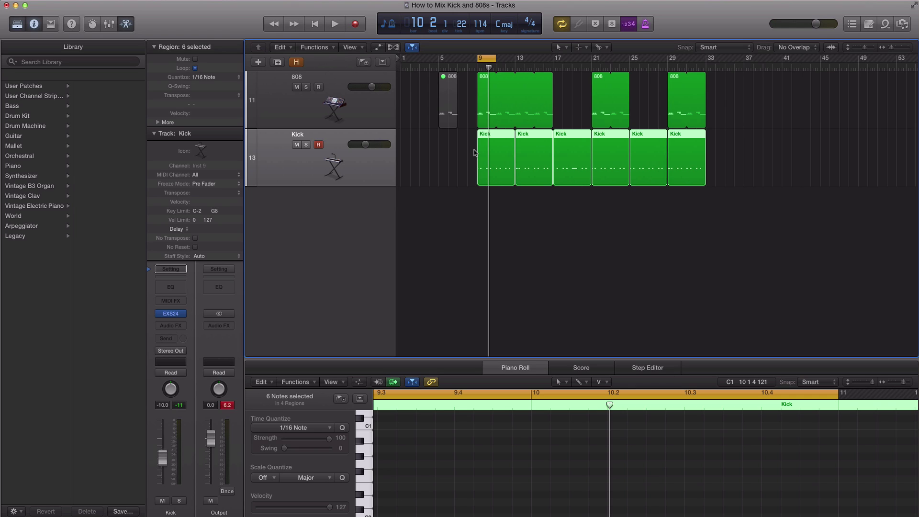
Step: Solo the 808 track and play it on its own within the cycle range
left_click(385, 181)
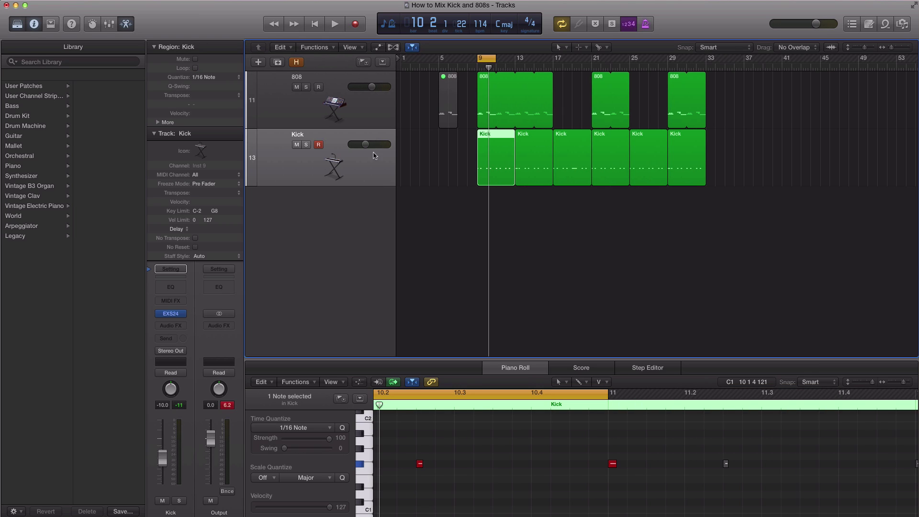
left_click(376, 108)
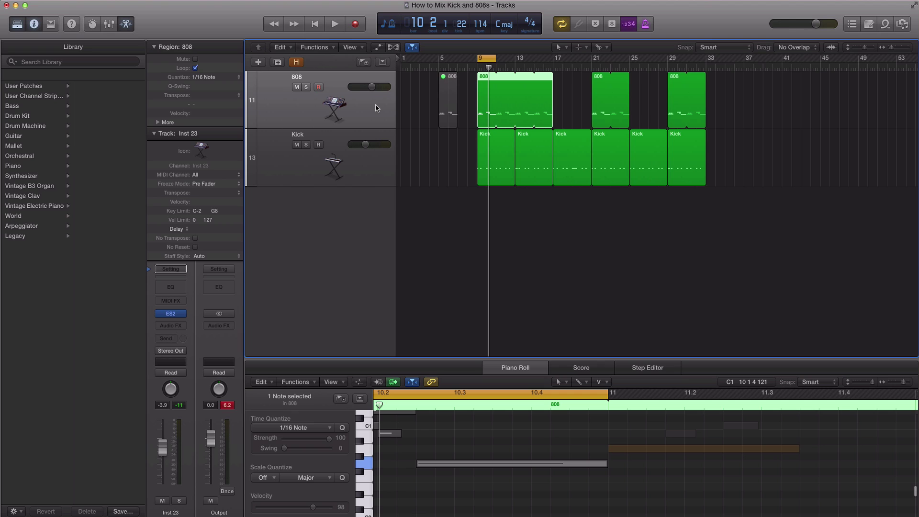
left_click(306, 87)
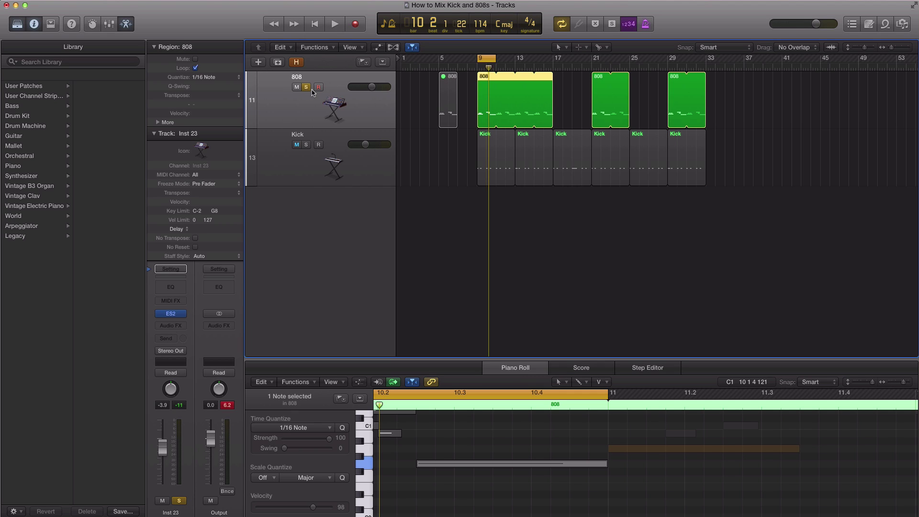
key("space")
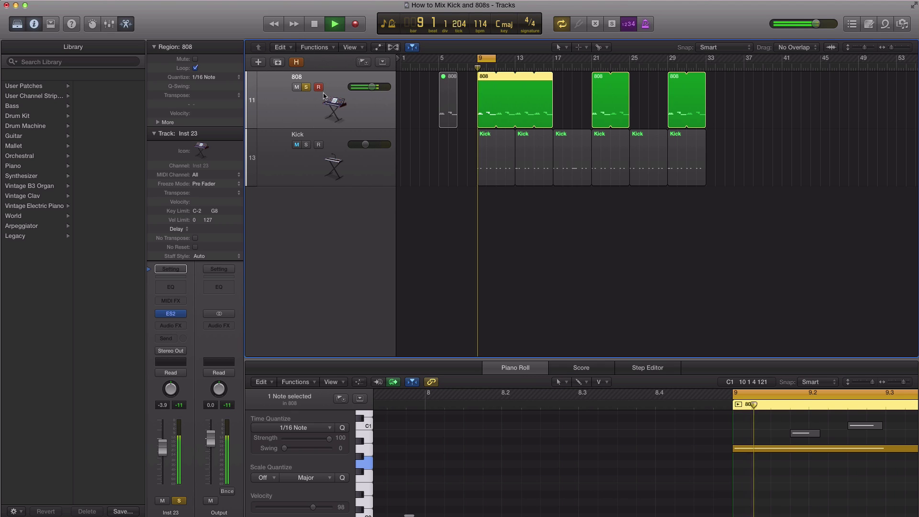
Step: Insert a Channel EQ on the 808 track with a 30 Hz, 48 dB/Oct low cut and the 75 Hz low shelf switched off
left_click(176, 292)
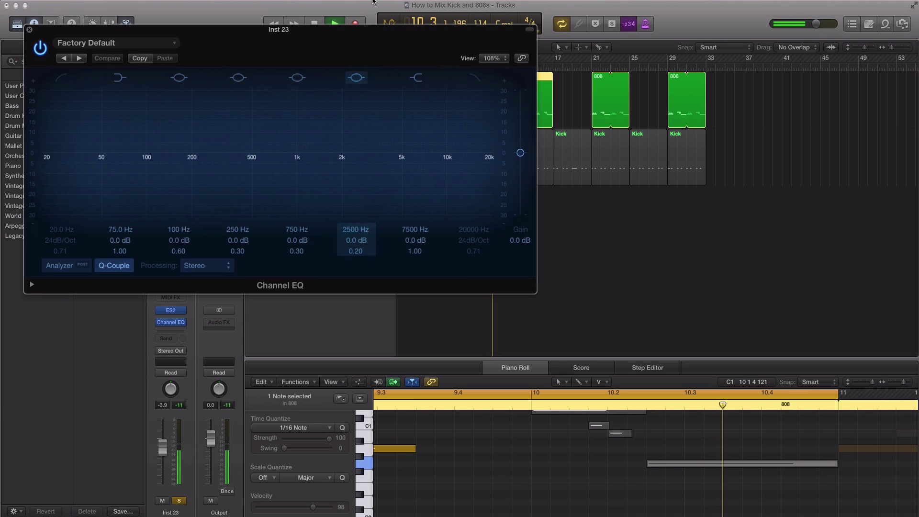
left_click_drag(344, 37, 615, 123)
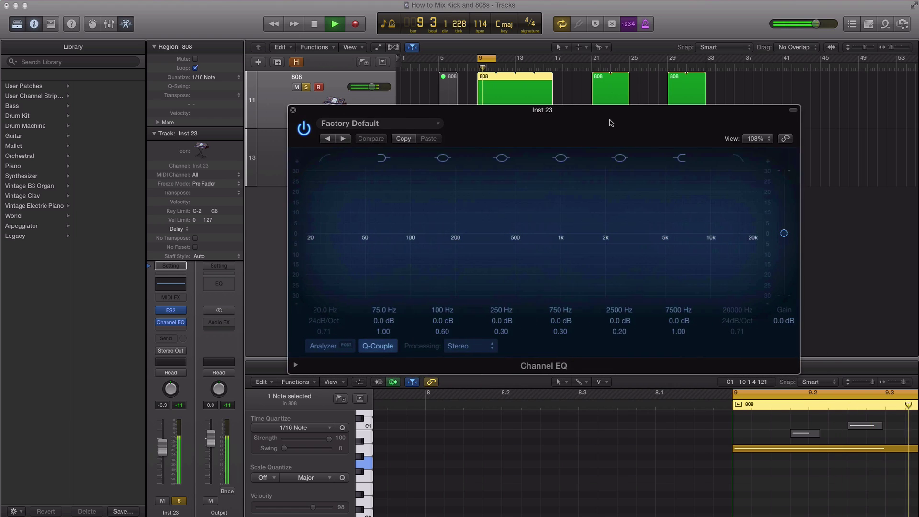
left_click(325, 157)
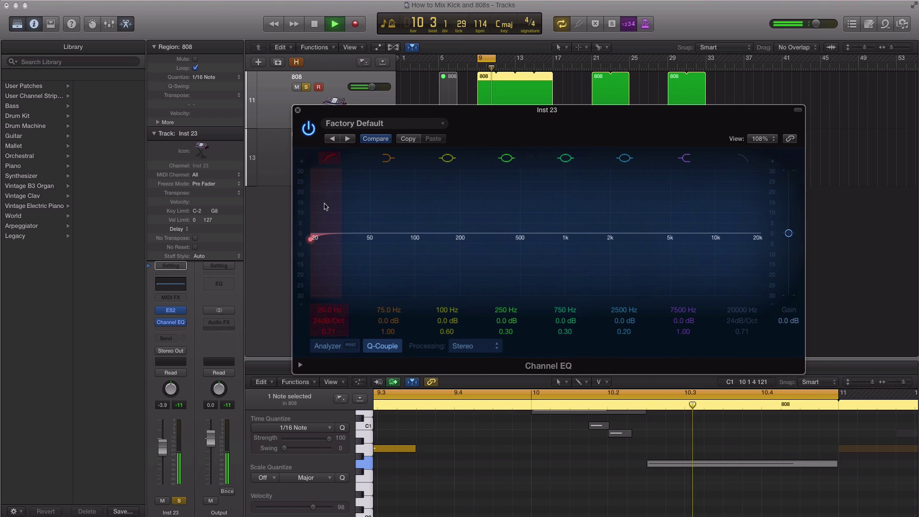
left_click_drag(318, 239, 341, 244)
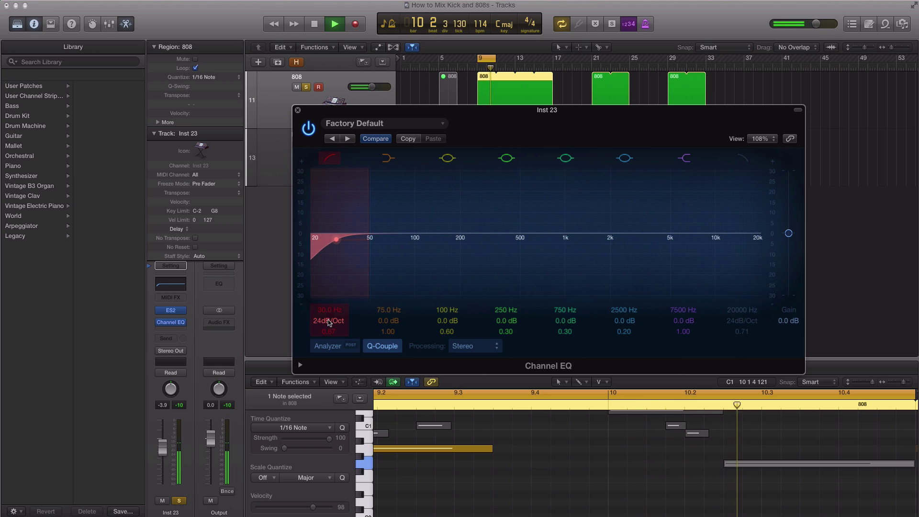
left_click_drag(328, 322, 327, 319)
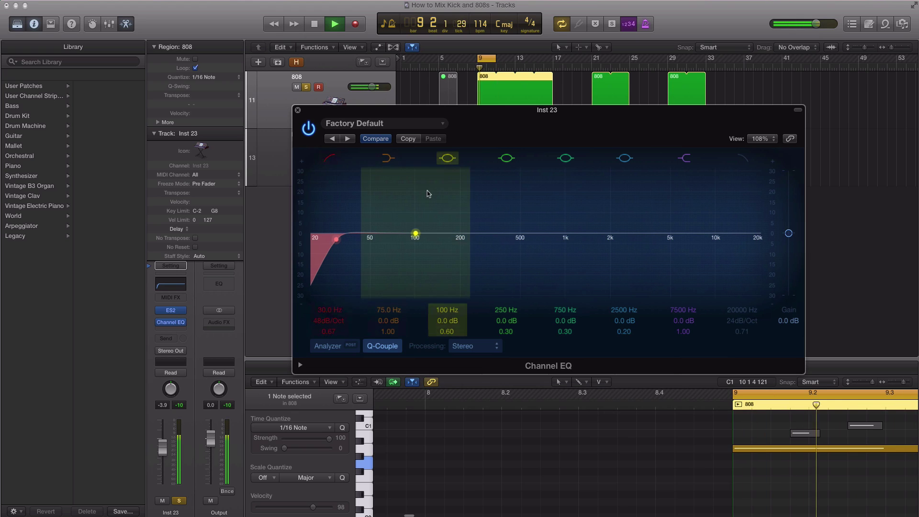
left_click(388, 159)
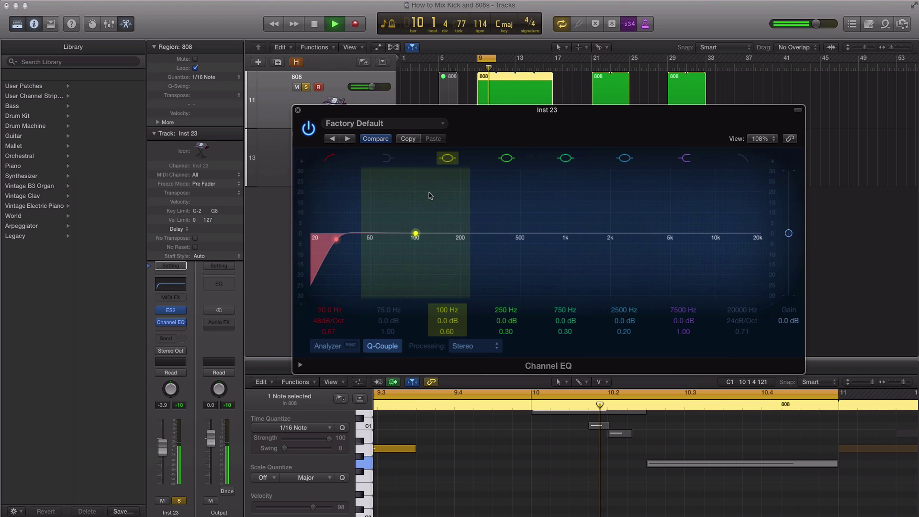
Step: Turn on the EQ's analyzer and set the 100 Hz bell band to 54 Hz, +4.0 dB gain and a Q of 3.40
left_click(327, 346)
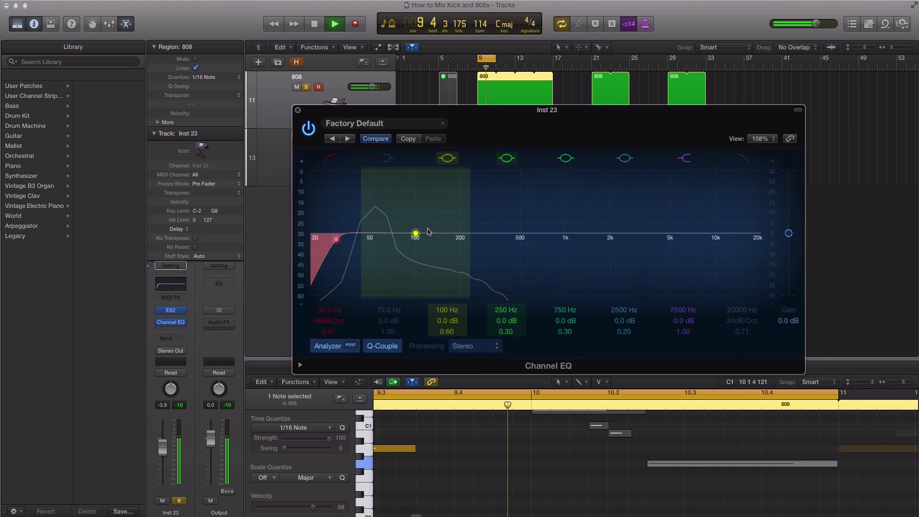
left_click_drag(415, 233, 378, 233)
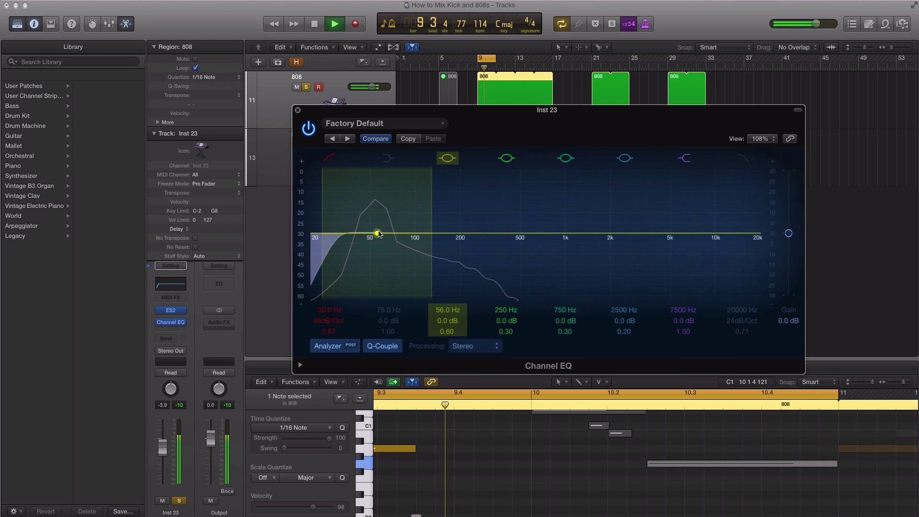
left_click_drag(379, 233, 376, 234)
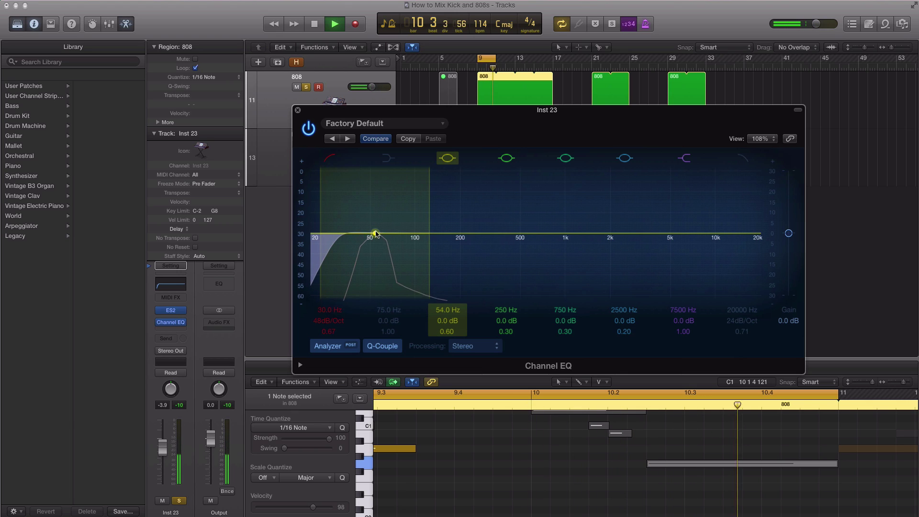
key("space")
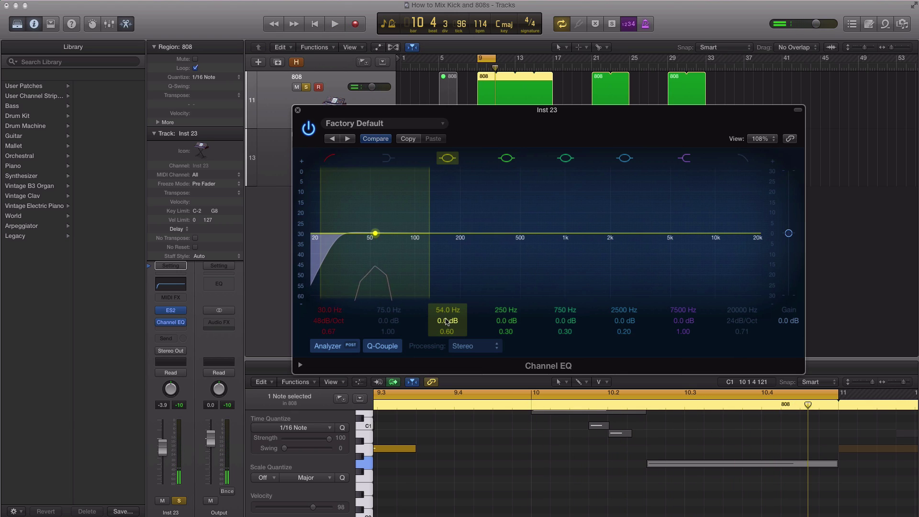
left_click_drag(447, 321, 447, 312)
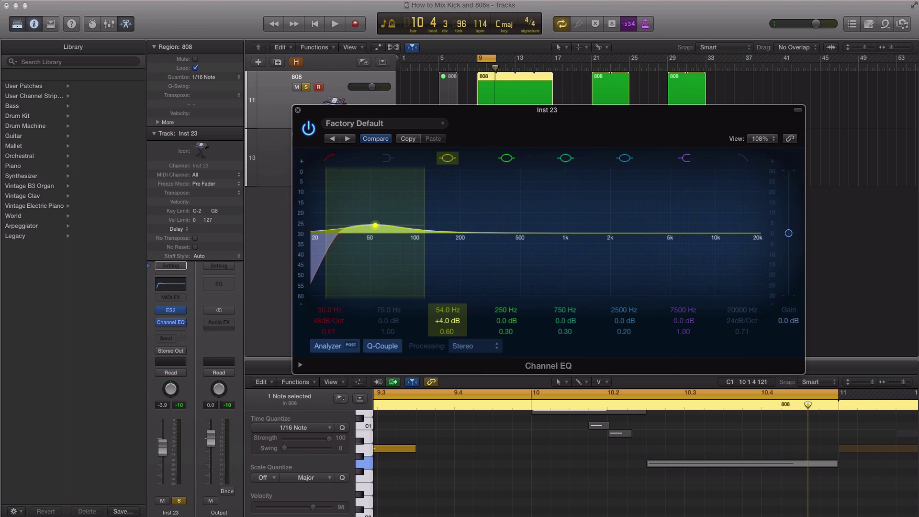
left_click_drag(446, 332, 446, 341)
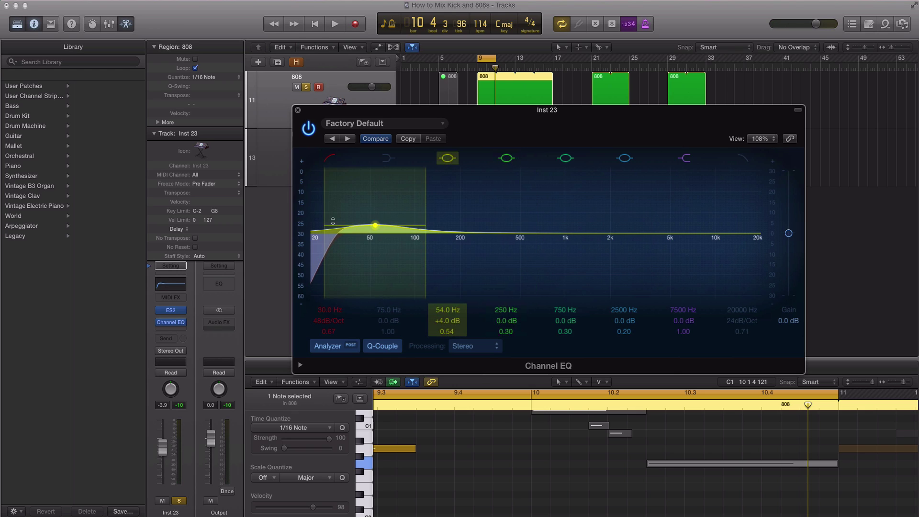
left_click_drag(446, 333, 446, 313)
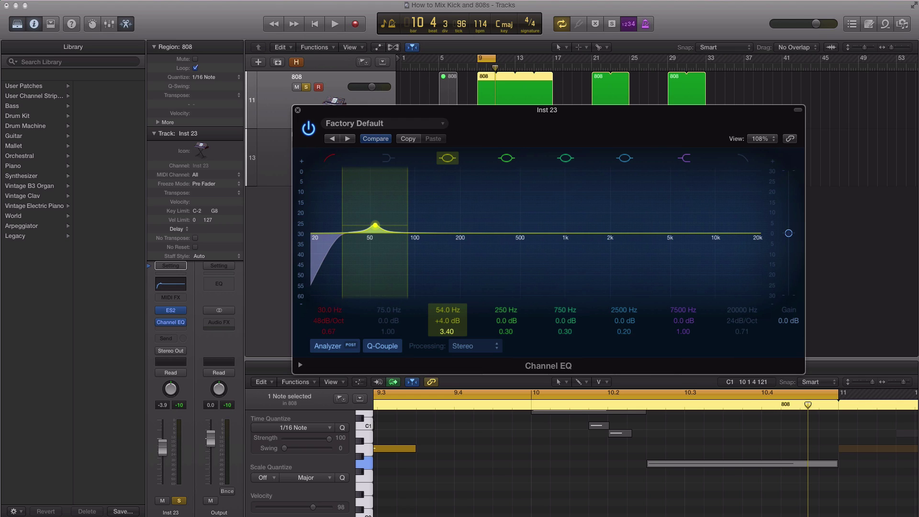
Step: Compare the looping 808 with the Channel EQ bypassed and active, leave the EQ on and close its window
key("space")
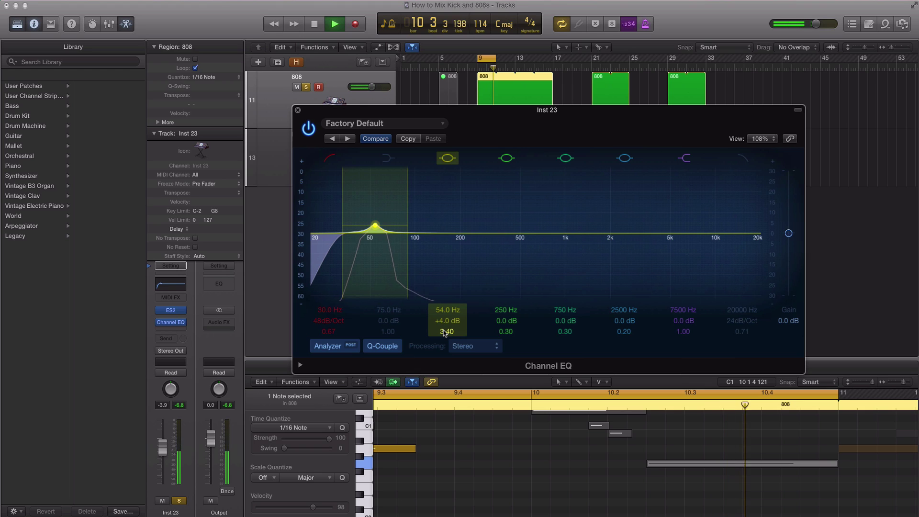
key("space")
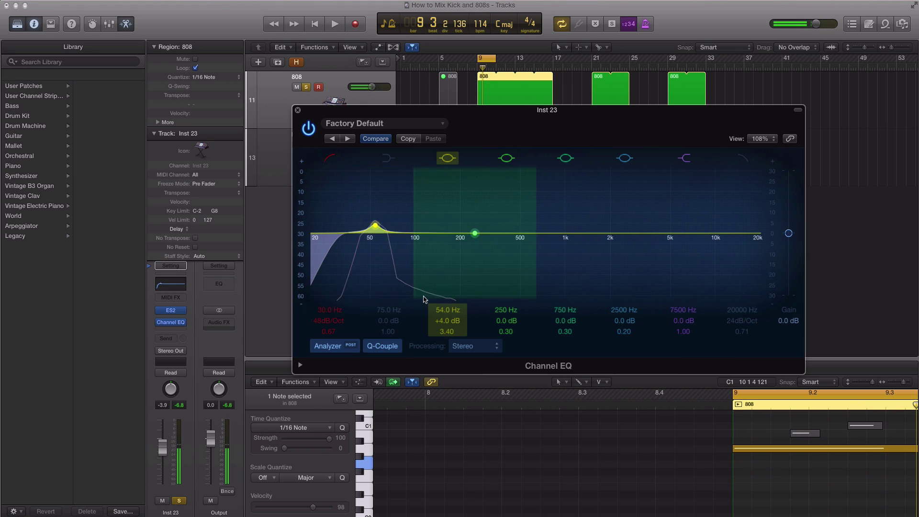
key("space")
left_click(309, 128)
key("space")
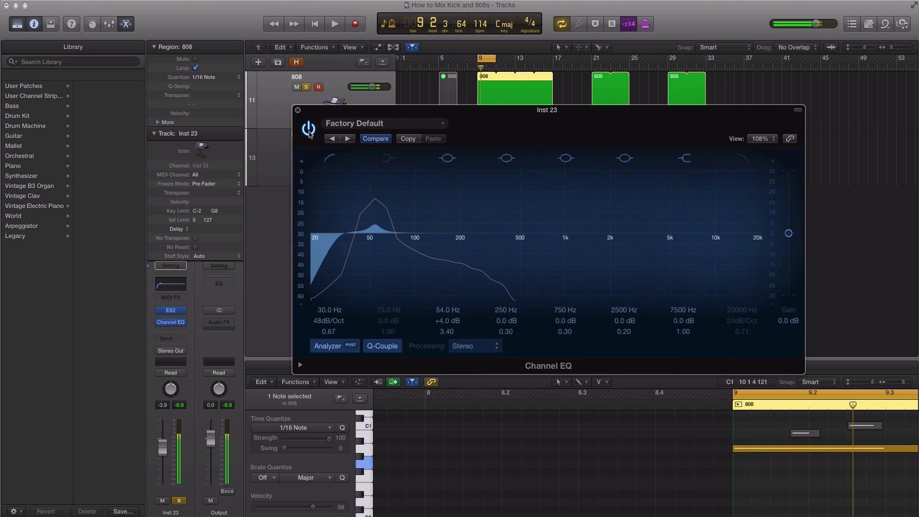
left_click(308, 129)
key("space")
key("space")
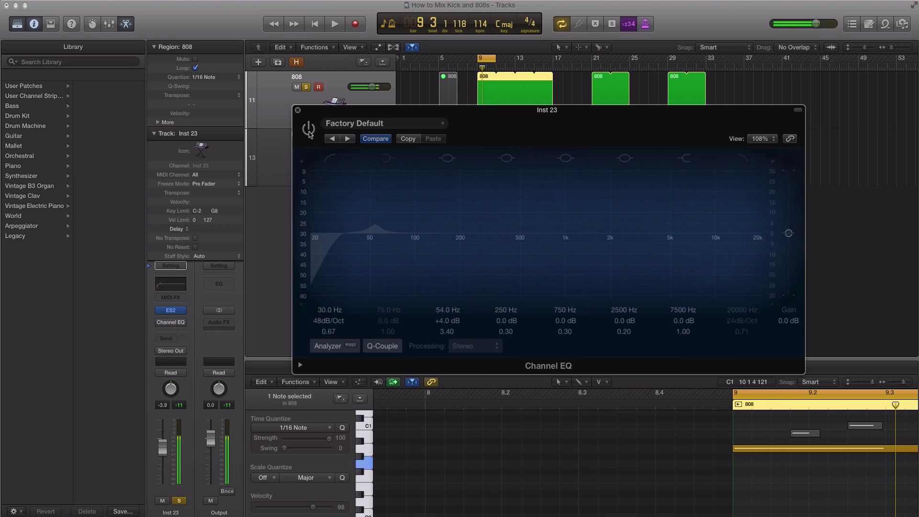
left_click(308, 128)
key("space")
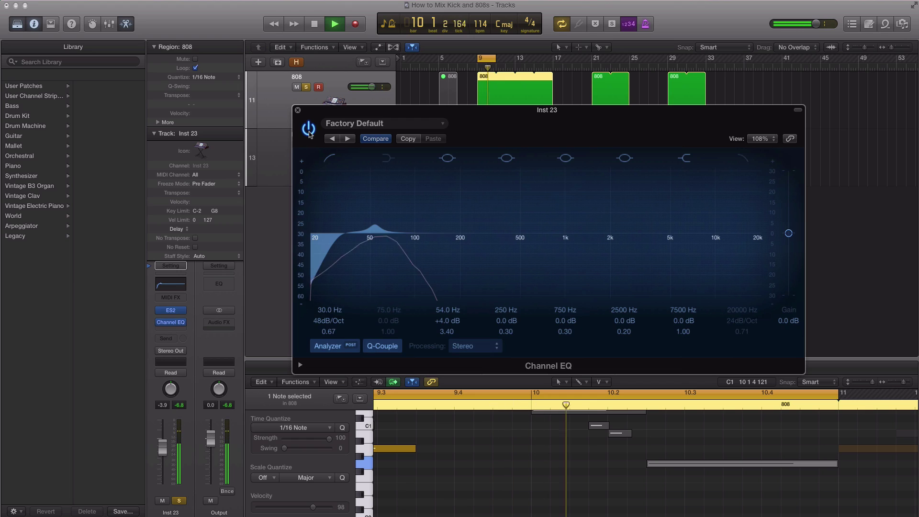
key("space")
left_click(297, 109)
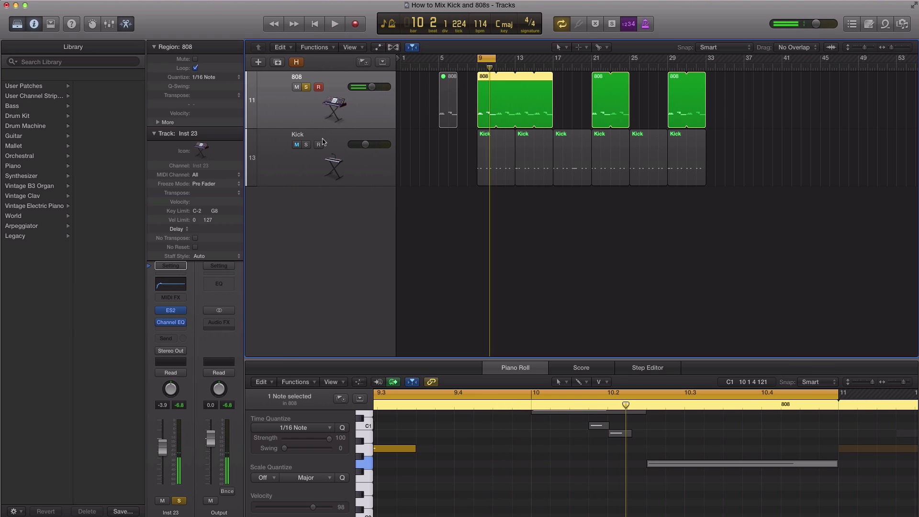
Step: Adjust the distortion amount in the 808 track's ES2 synth during loop playback, and close the synth window
key("space")
key("space")
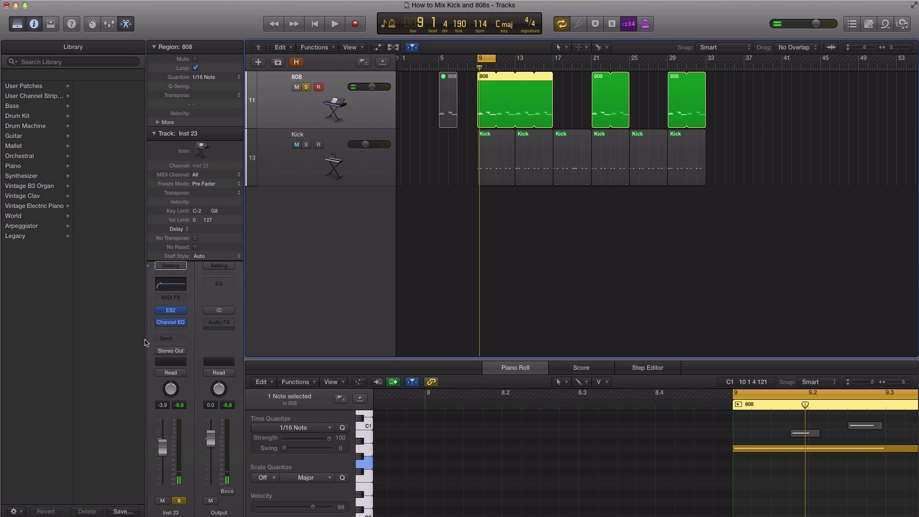
left_click(171, 310)
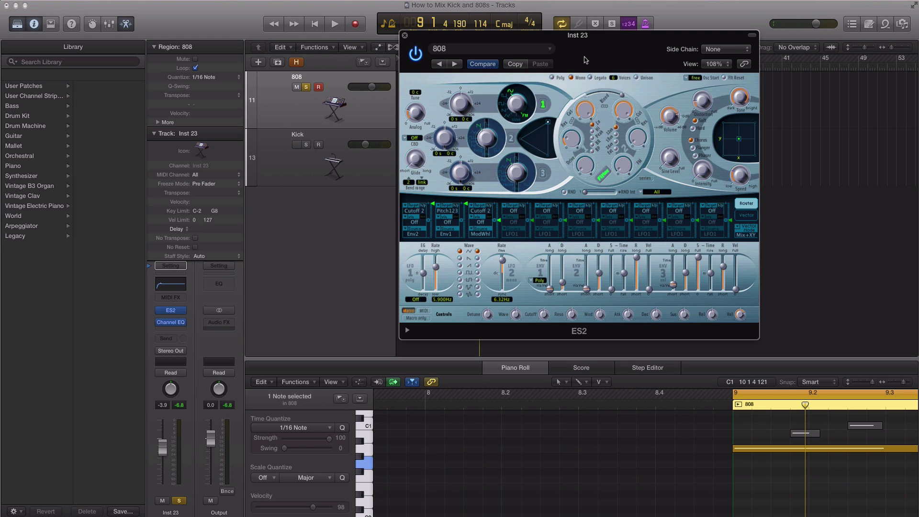
left_click_drag(579, 45, 530, 49)
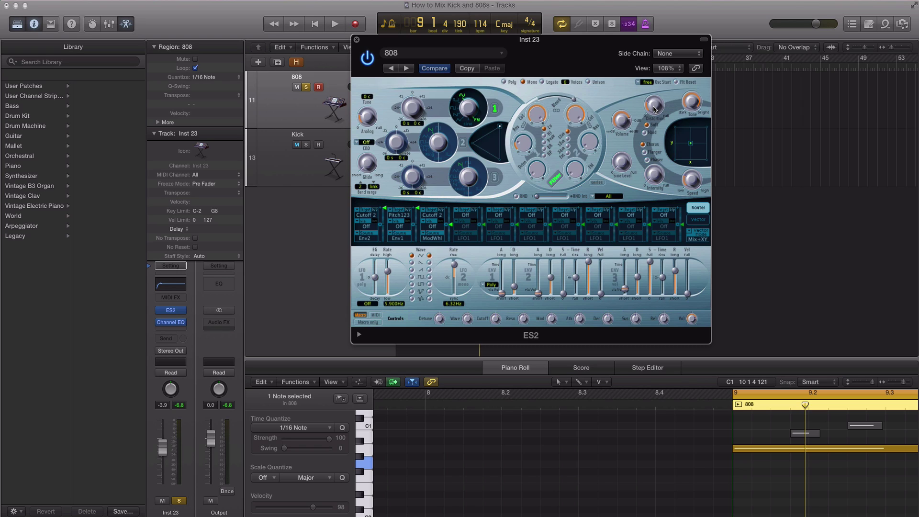
key("space")
mouse_move(654, 109)
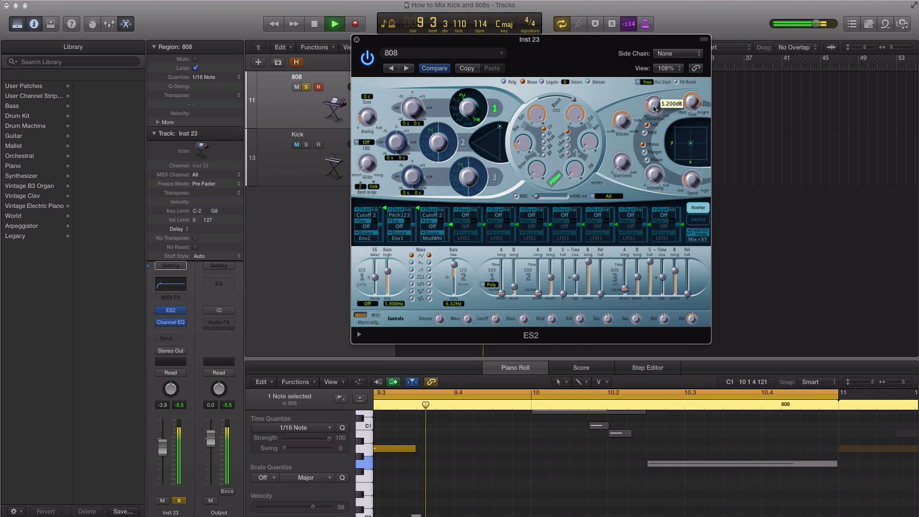
left_click_drag(654, 105, 652, 110)
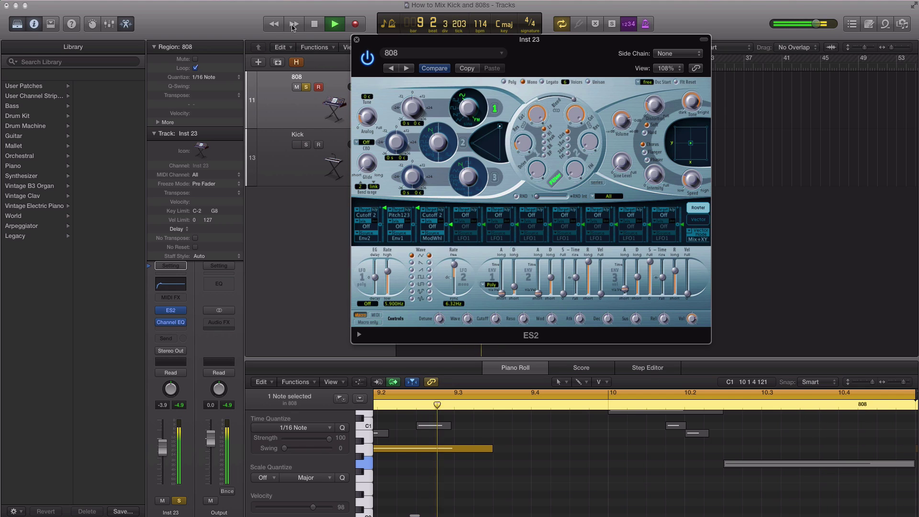
key("space")
left_click(357, 40)
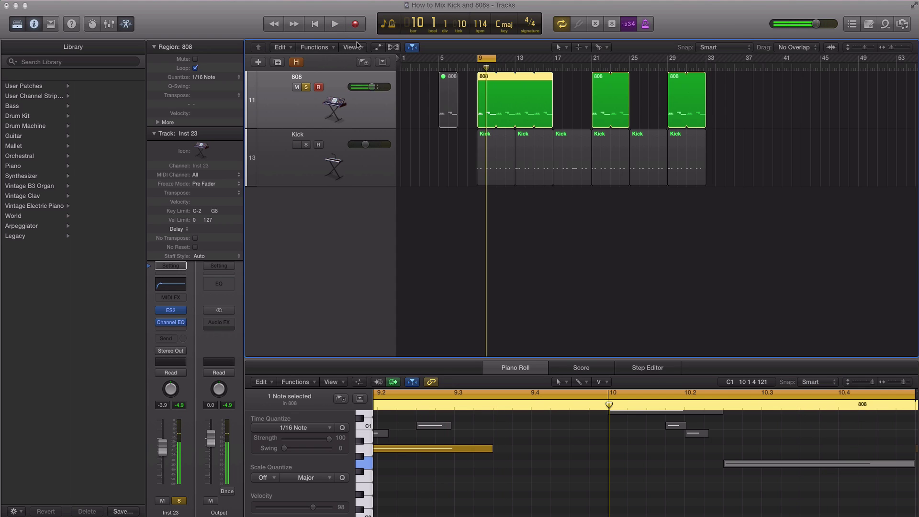
Step: Unsolo the 808 track, solo the Kick track and start loop playback
key("space")
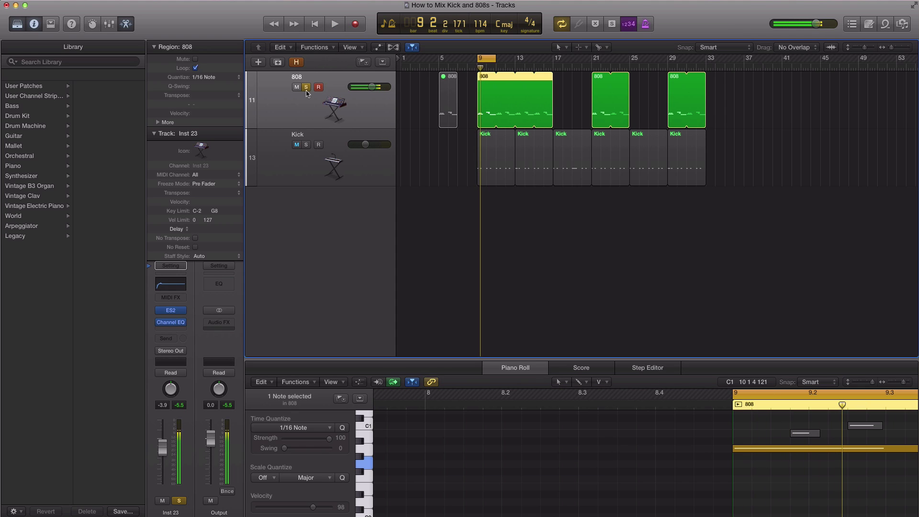
left_click(307, 87)
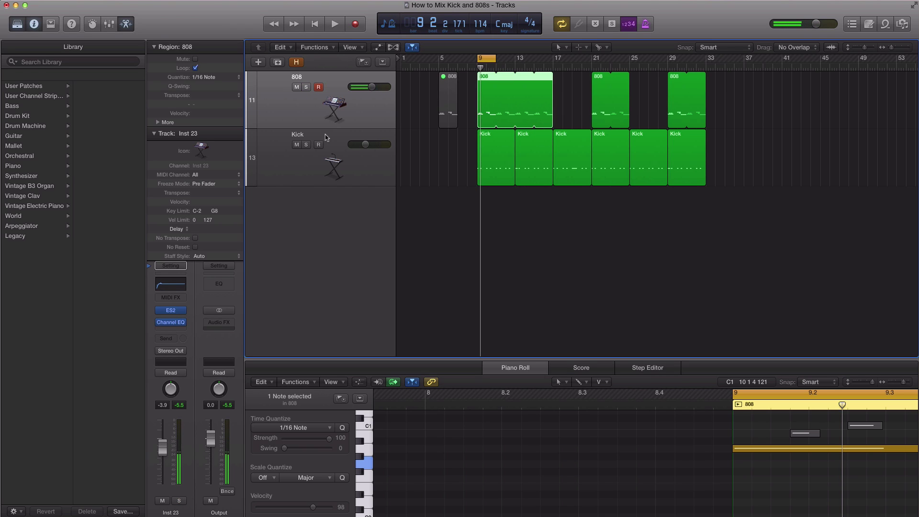
left_click(303, 149)
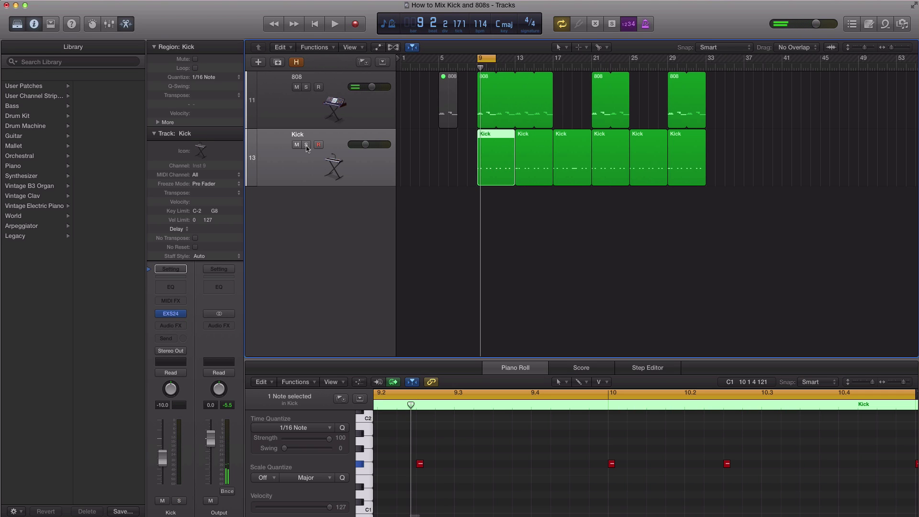
left_click(306, 145)
key("space")
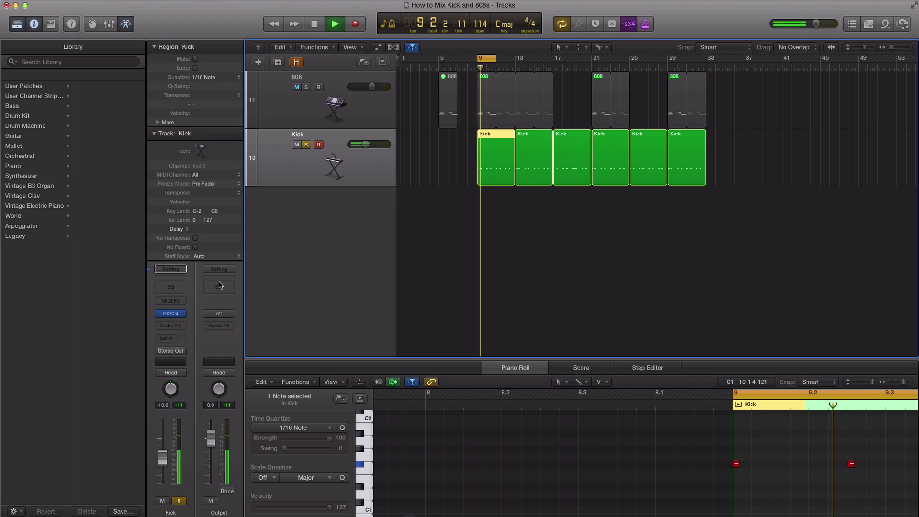
Step: Insert a Channel EQ on the Kick track with a 35.5 Hz, 48 dB/Oct low cut at a Q of 0.57, and stop playback
left_click(164, 293)
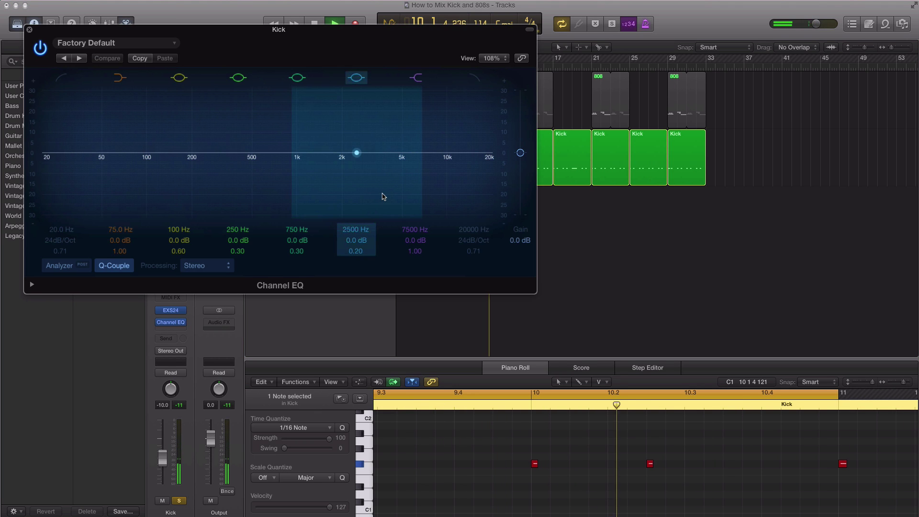
left_click_drag(318, 41, 553, 140)
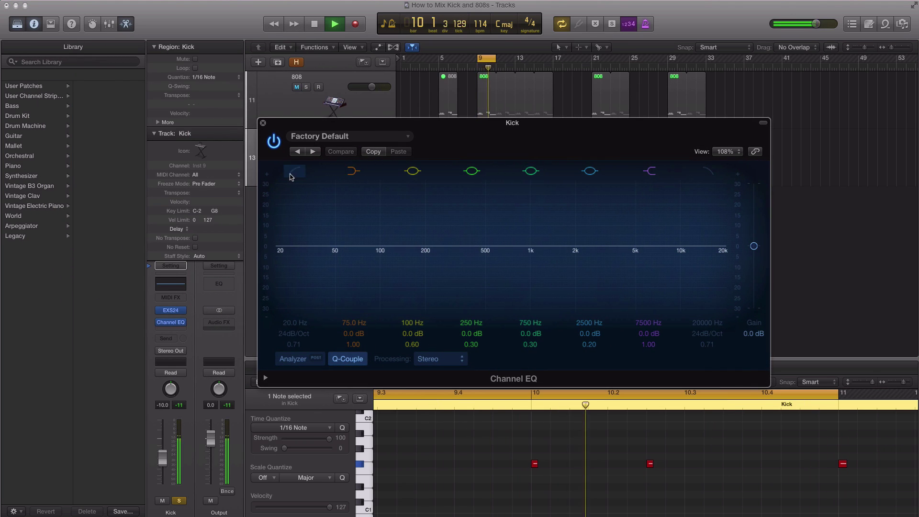
left_click(294, 171)
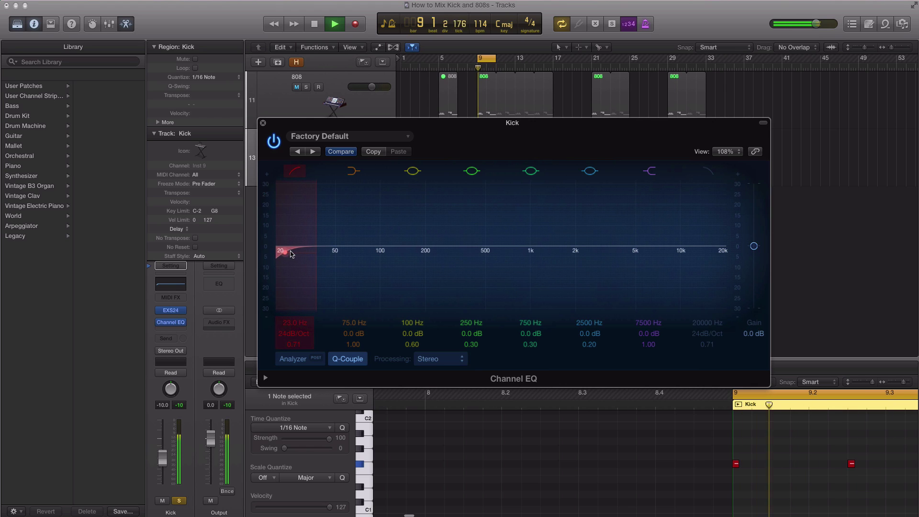
left_click_drag(281, 251, 317, 254)
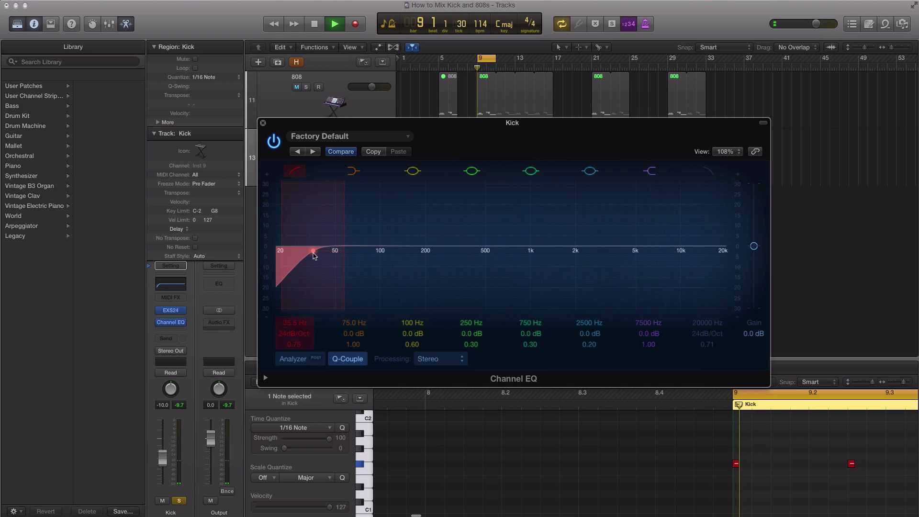
left_click_drag(297, 337, 298, 325)
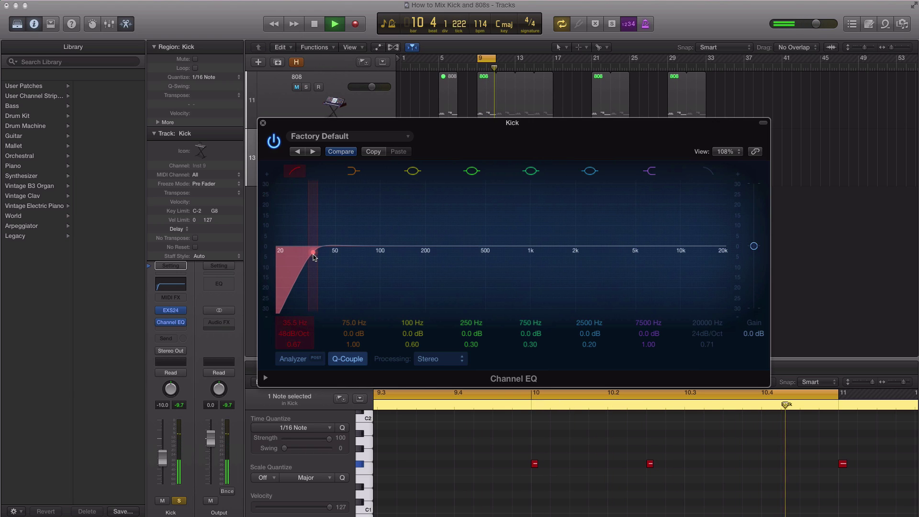
left_click_drag(314, 254, 312, 363)
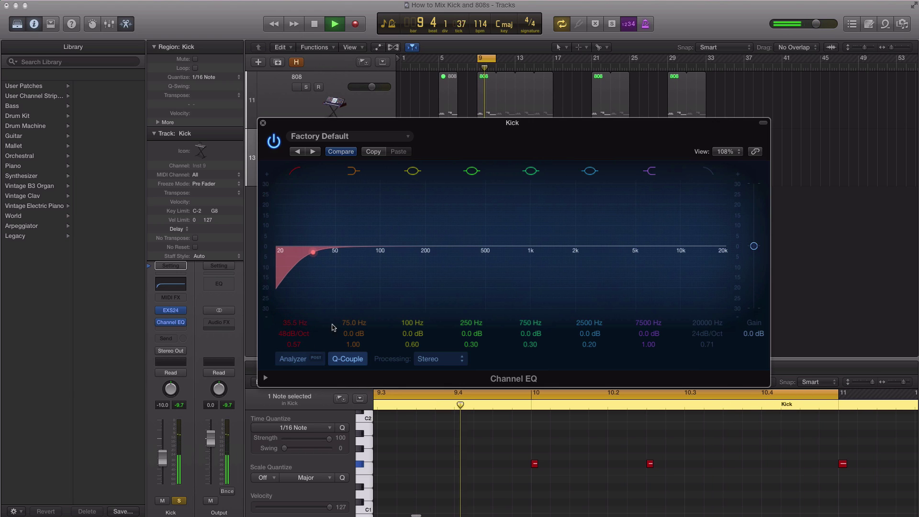
key("space")
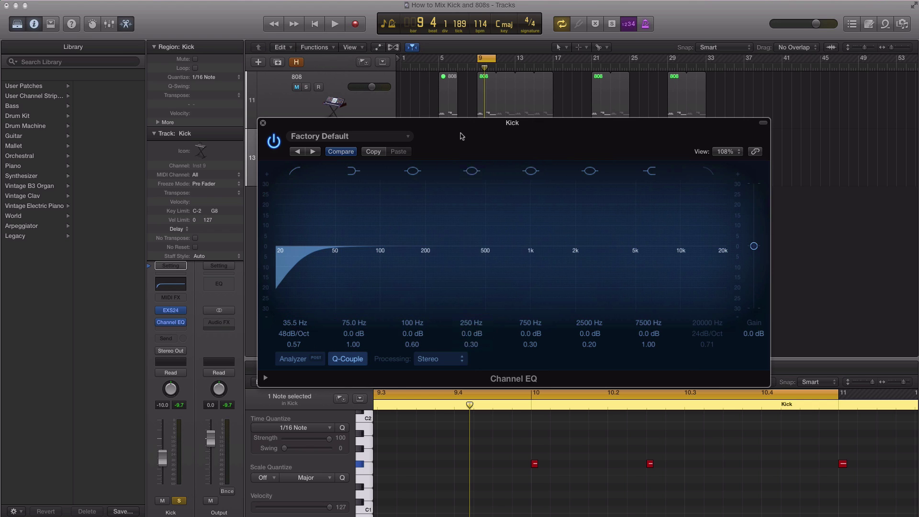
Step: Open the 808 track's Channel EQ and arrange it above the Kick's EQ to compare the two curves
left_click_drag(460, 136, 437, 257)
left_click(340, 102)
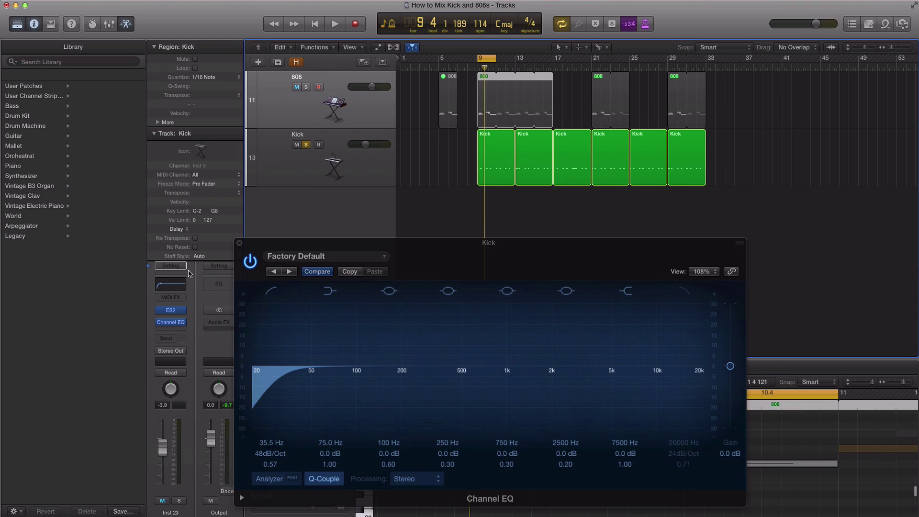
left_click(172, 322)
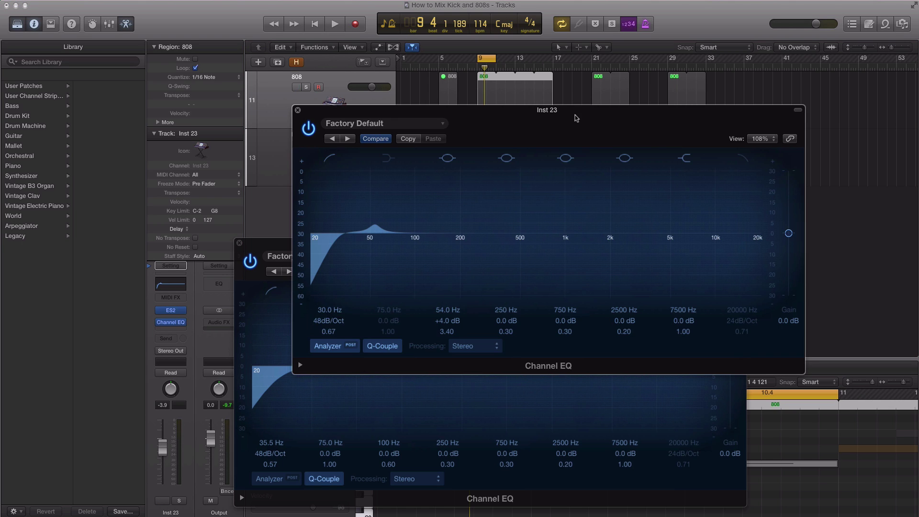
left_click_drag(576, 118, 507, 13)
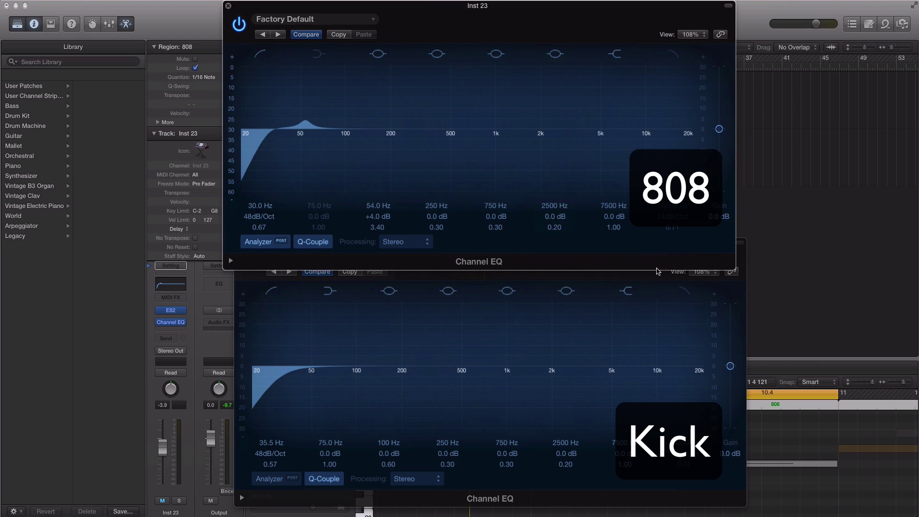
left_click(742, 261)
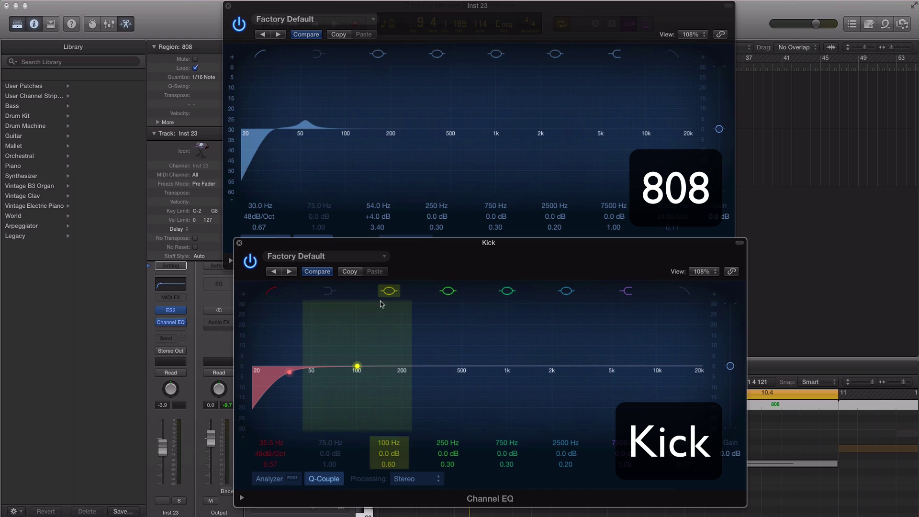
Step: In the Kick EQ, set the 100 Hz bell to 54 Hz, -4.0 dB and Q 3.40, the low cut to 30 Hz, with the low shelf off
left_click_drag(357, 367, 348, 367)
double_click(381, 442)
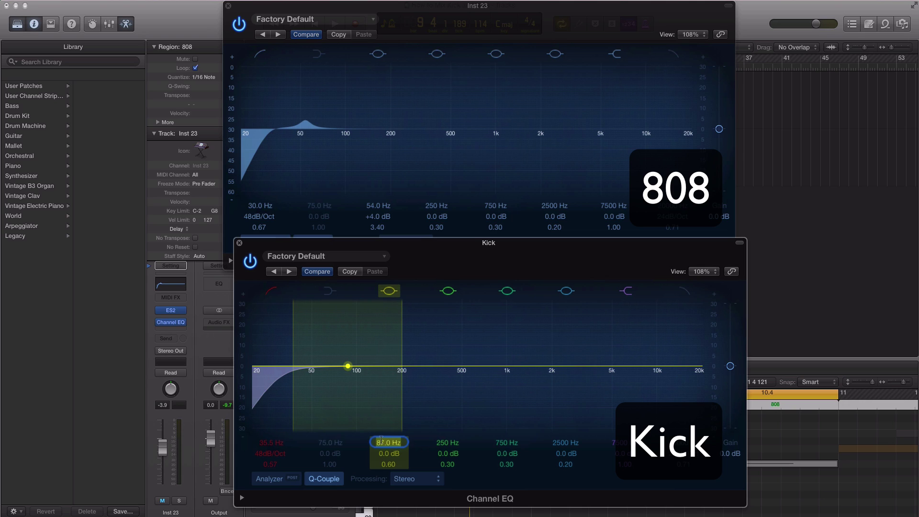
type("54")
key("Return")
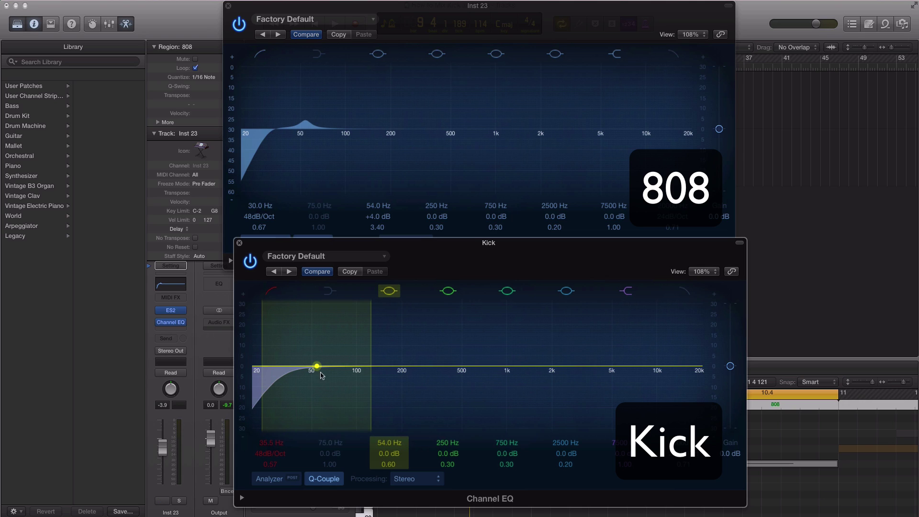
left_click_drag(318, 367, 317, 375)
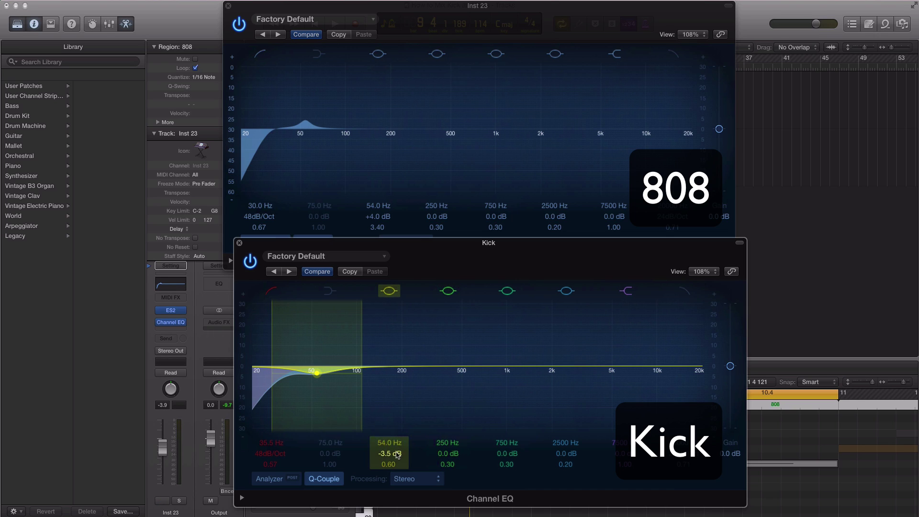
key("BackSpace")
key("Return")
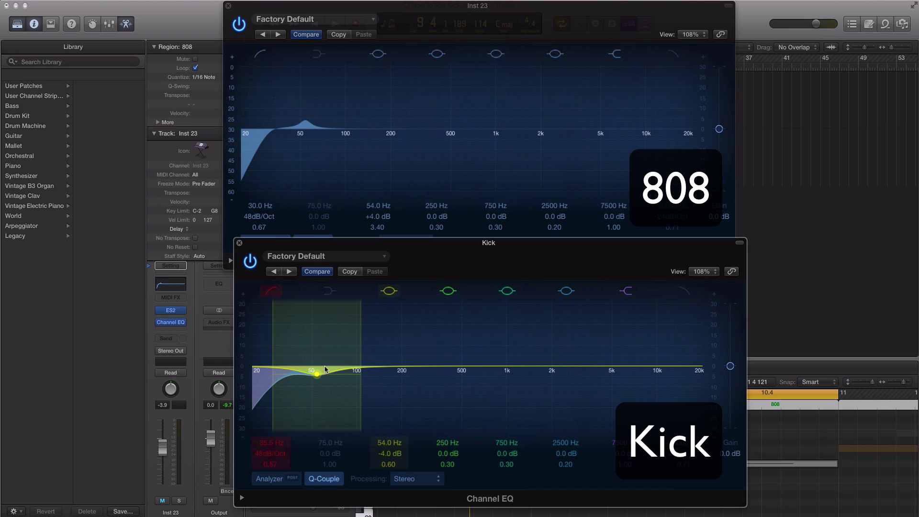
left_click_drag(388, 464, 389, 428)
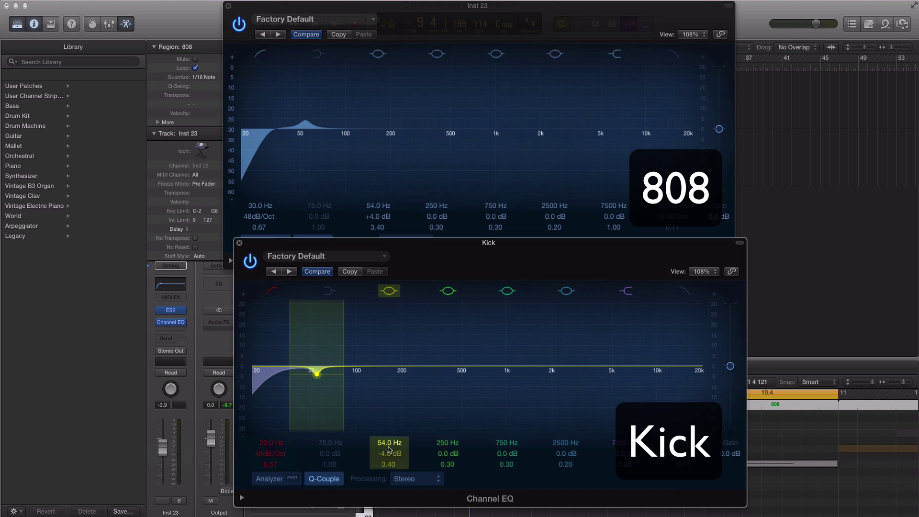
Step: Play the loop briefly, close the 808's Channel EQ and reposition the Kick's EQ below the 808 track
key("space")
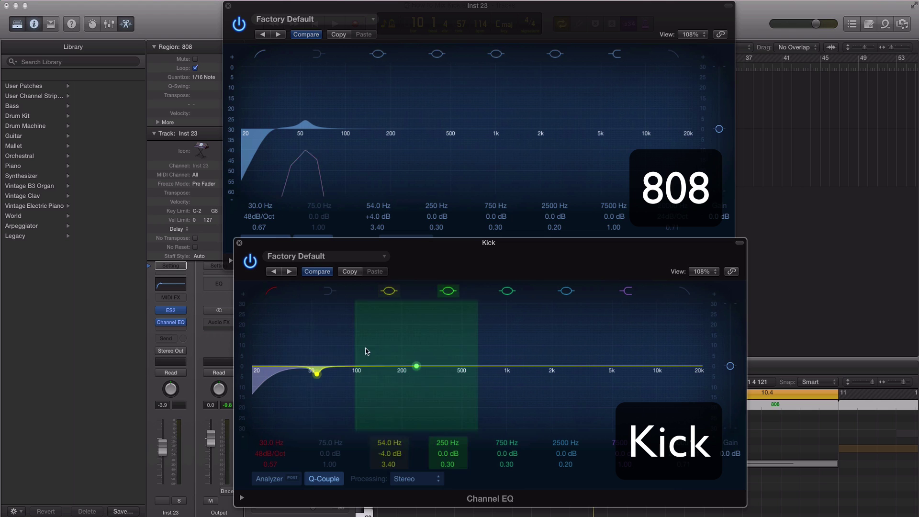
left_click(229, 6)
left_click_drag(482, 250, 485, 166)
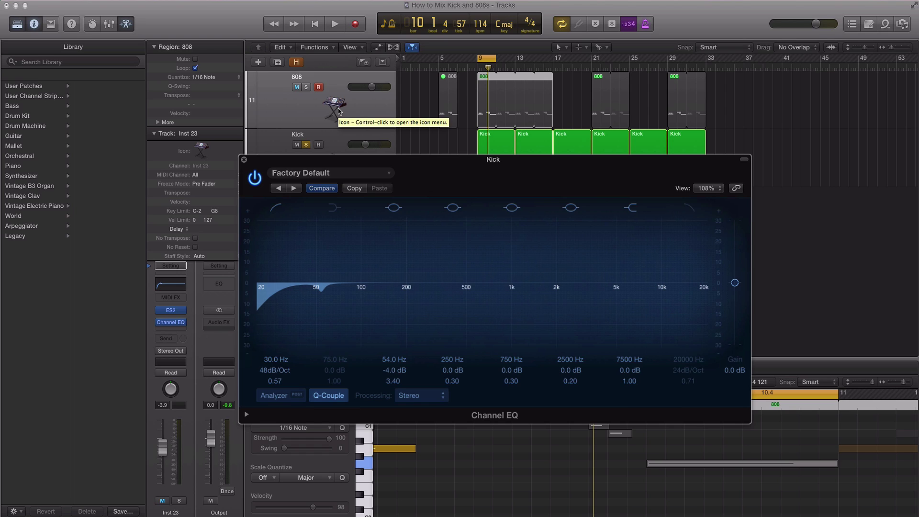
left_click_drag(466, 173, 478, 170)
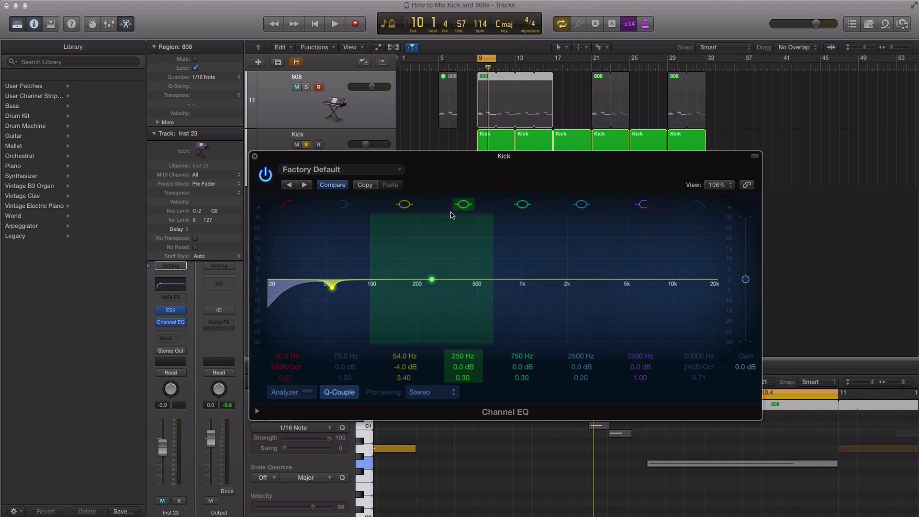
Step: Boost the Kick EQ's 250 Hz band to +24.0 dB with a Q of 19.0 and sweep it to 124 Hz during loop playback
left_click_drag(433, 282, 448, 195)
left_click_drag(467, 383, 467, 316)
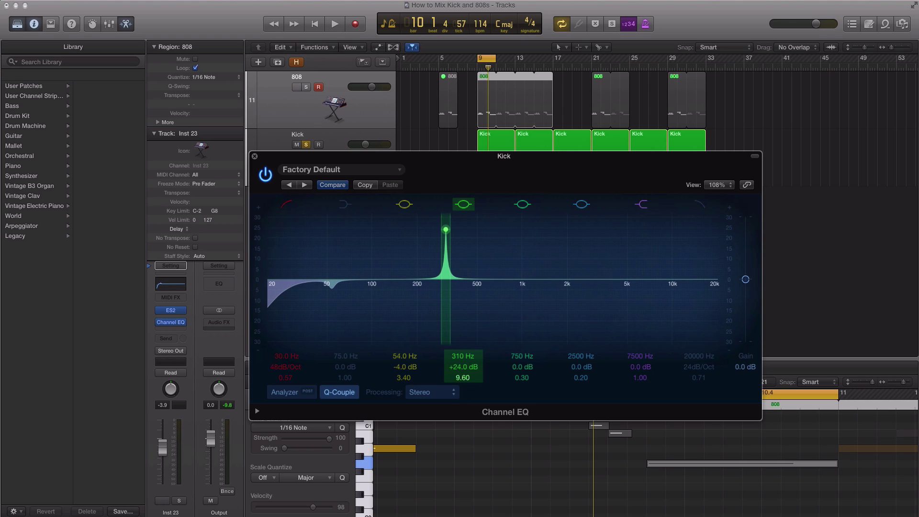
left_click_drag(462, 380, 462, 340)
key("space")
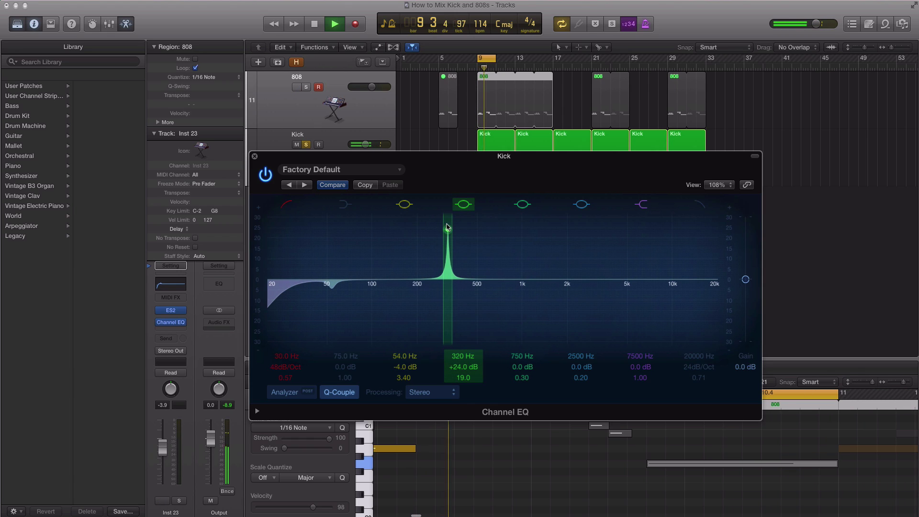
left_click_drag(445, 231, 379, 232)
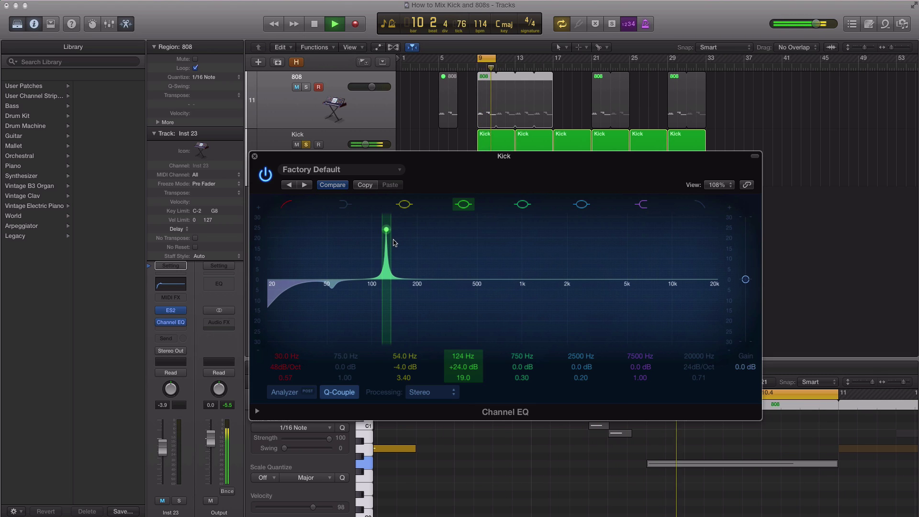
key("space")
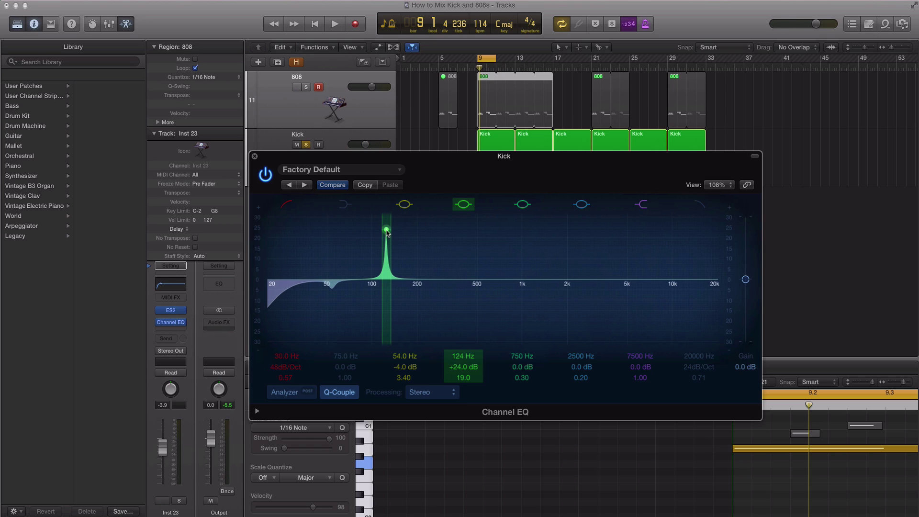
Step: Set the Kick EQ's 124 Hz band to +4.5 dB gain and a Q of 4.50, and listen to the soloed kick
left_click_drag(387, 233, 386, 281)
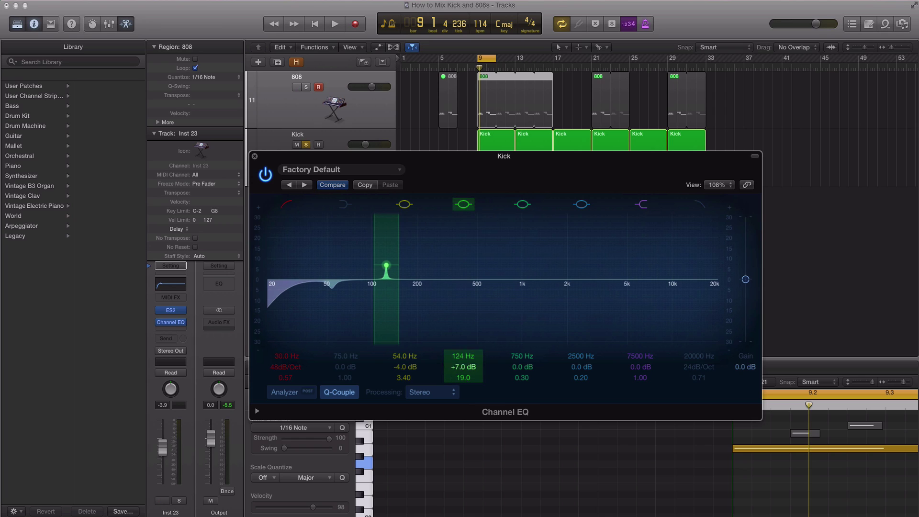
left_click_drag(463, 366, 465, 398)
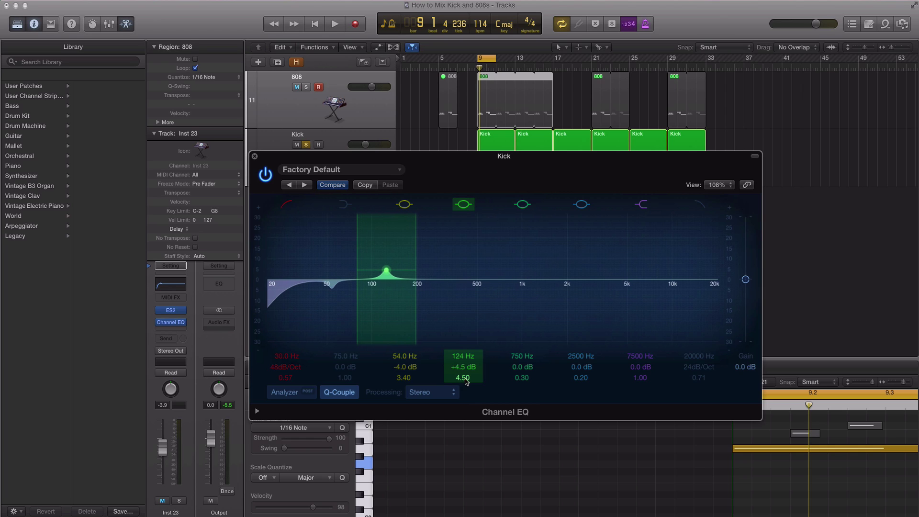
key("space")
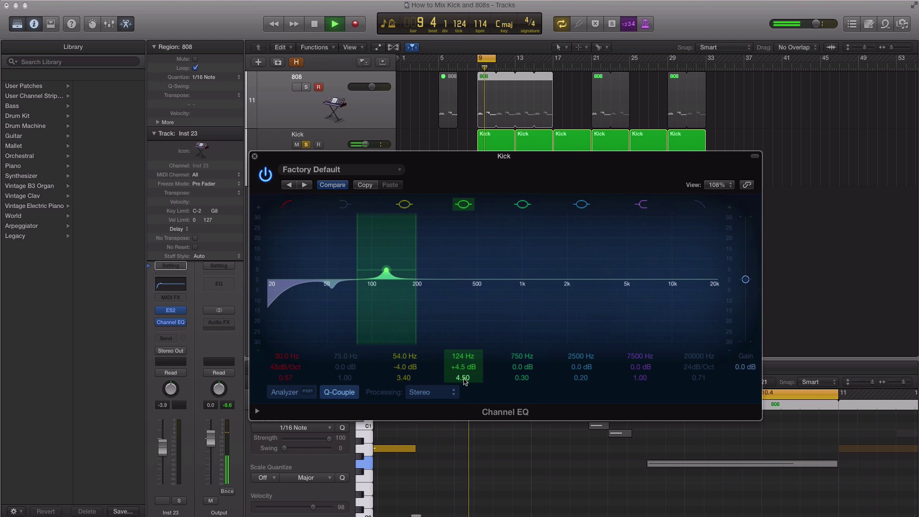
key("space")
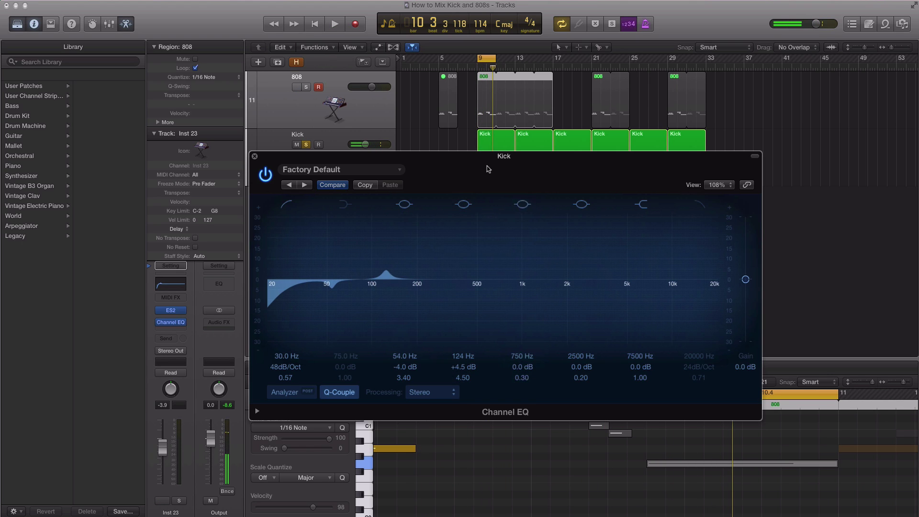
Step: Move the Kick's EQ clear of the tracks and reopen the 808's Channel EQ above it for comparison
left_click_drag(487, 168, 478, 179)
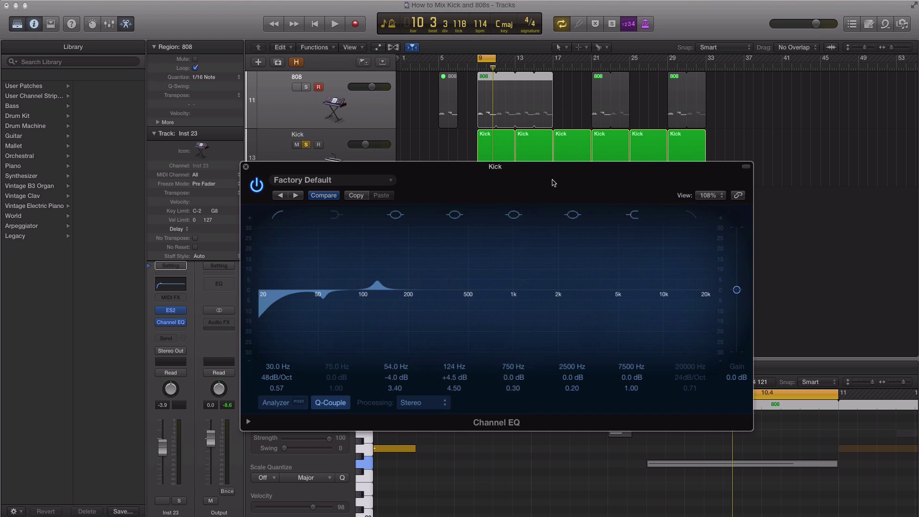
left_click_drag(551, 180, 585, 206)
left_click(301, 159)
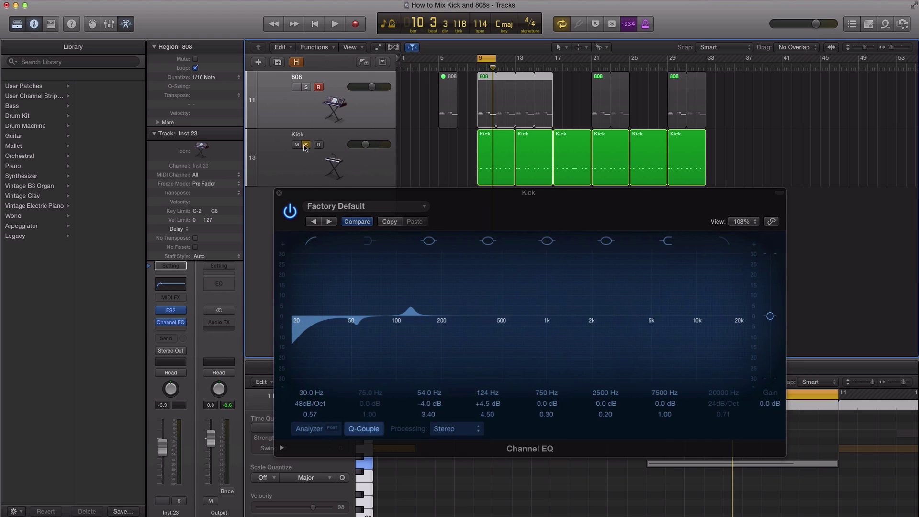
left_click_drag(514, 204, 493, 261)
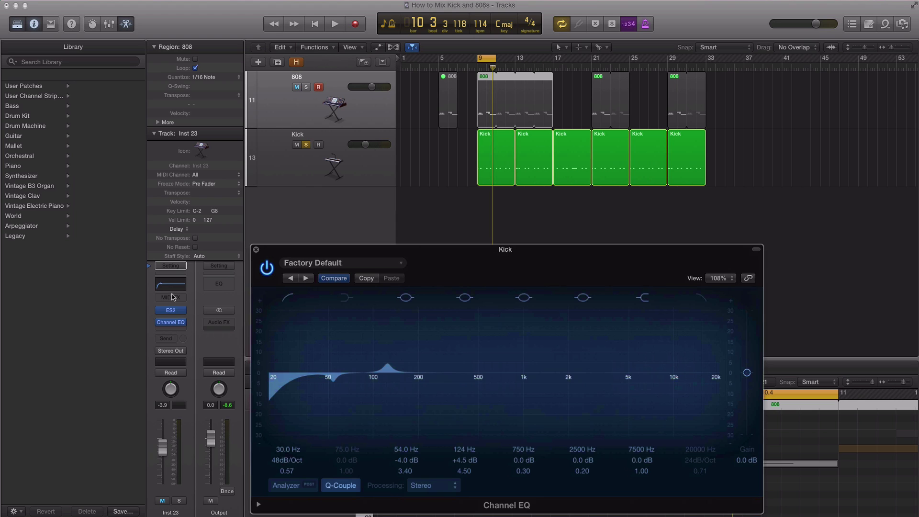
left_click(171, 322)
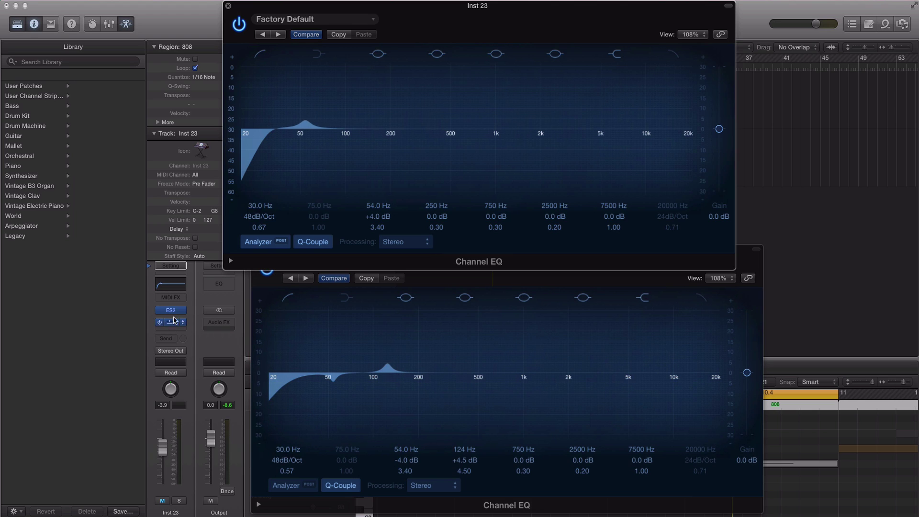
Step: Set the 808 EQ's 250 Hz band to 124 Hz with -4.0 dB gain and a Q of 3.40
left_click_drag(481, 4, 506, 6)
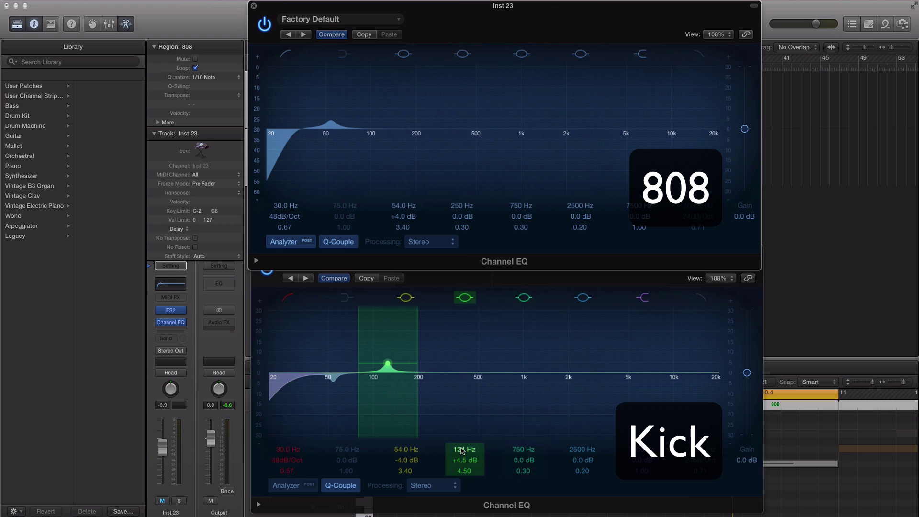
double_click(457, 206)
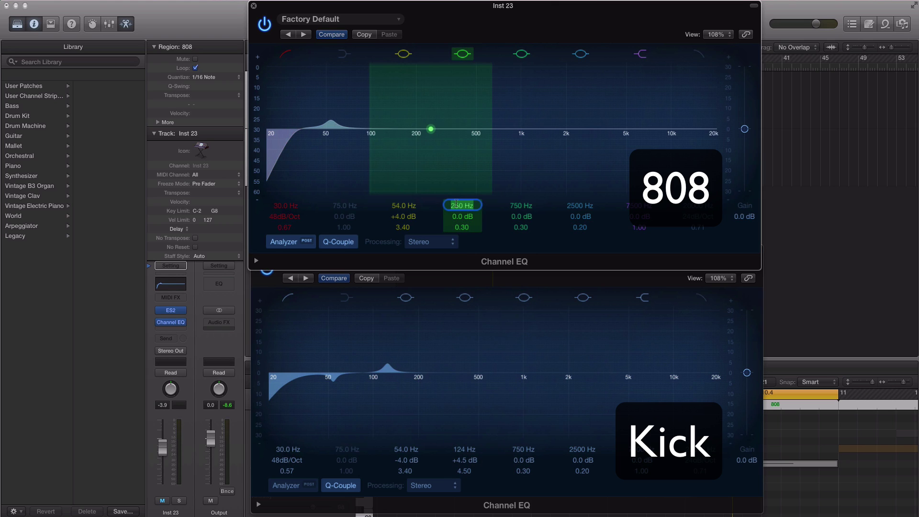
type("124")
key("Return")
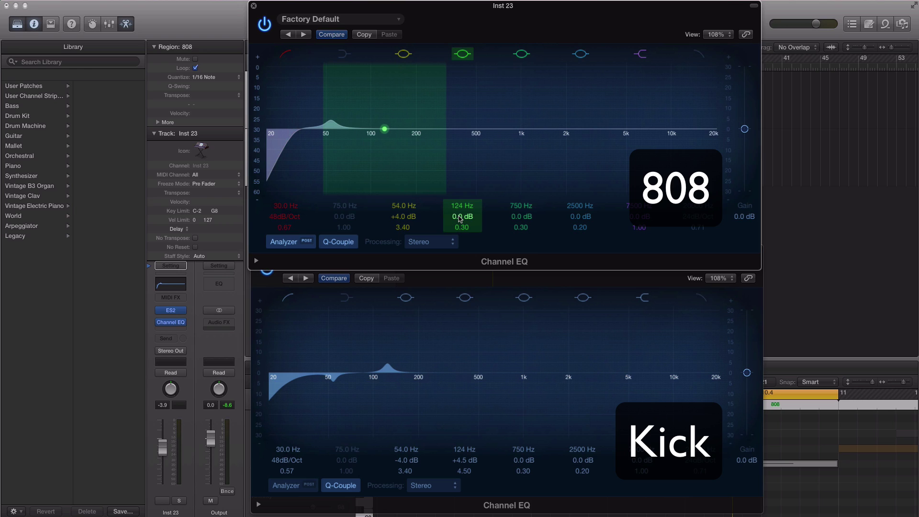
mouse_move(460, 219)
left_mouse_down()
mouse_move(460, 232)
mouse_move(461, 214)
left_mouse_up()
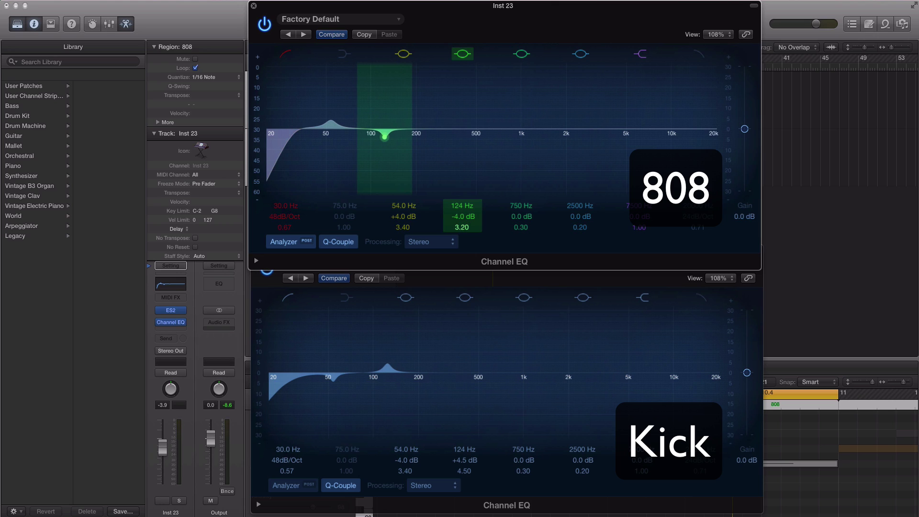
key("space")
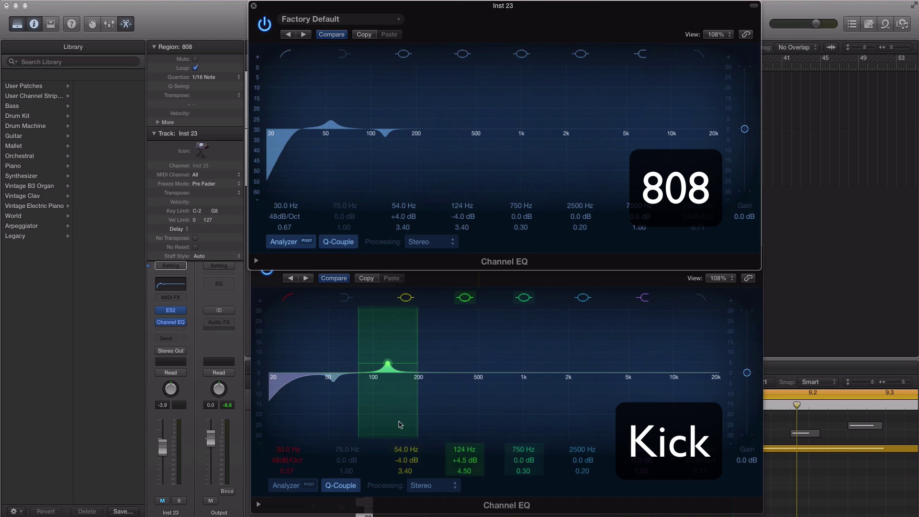
Step: Close both Channel EQ windows and solo the 808 along with the Kick while playing the loop
left_click(254, 6)
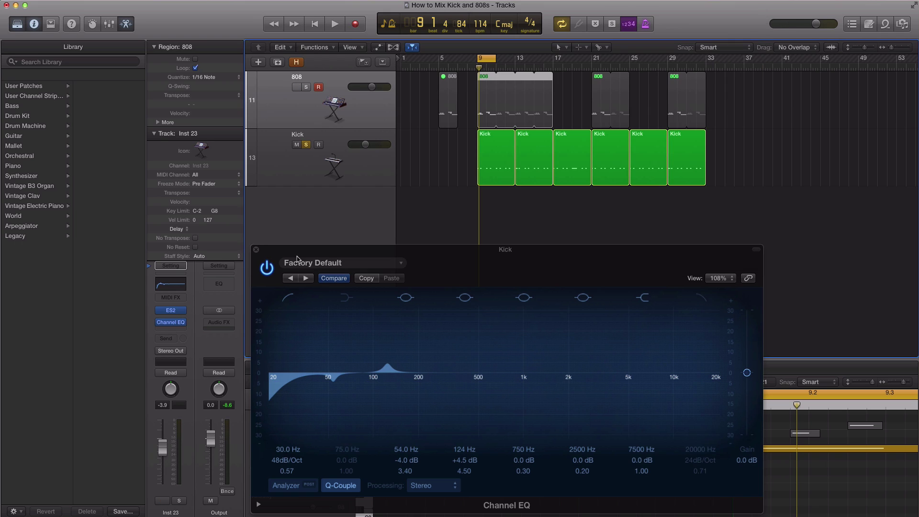
left_click(256, 250)
key("space")
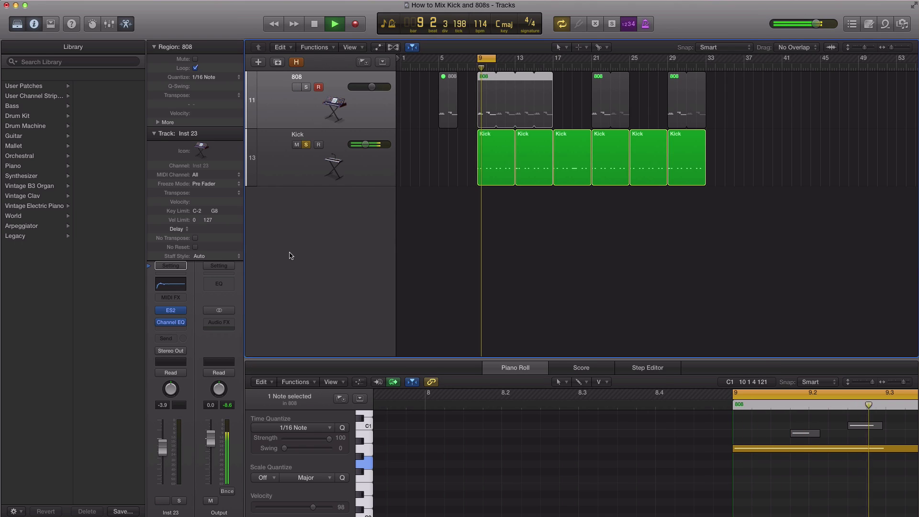
left_click(297, 87)
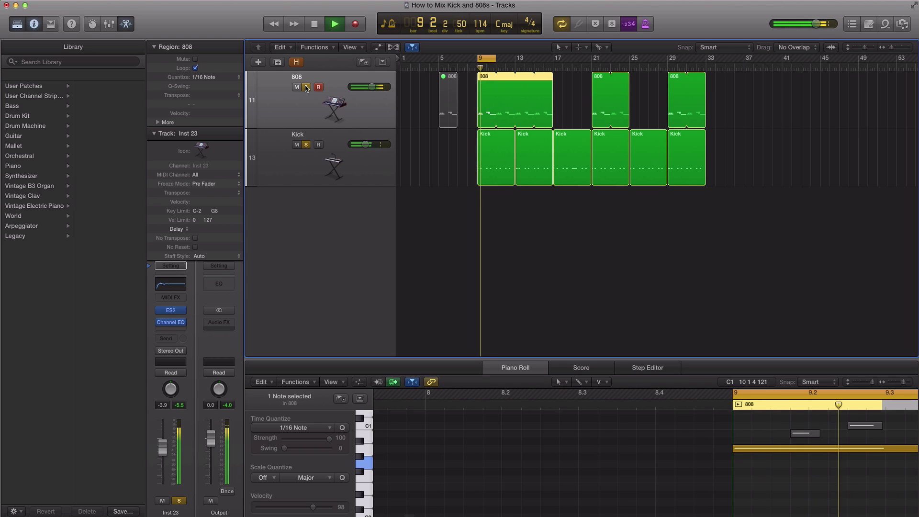
key("space")
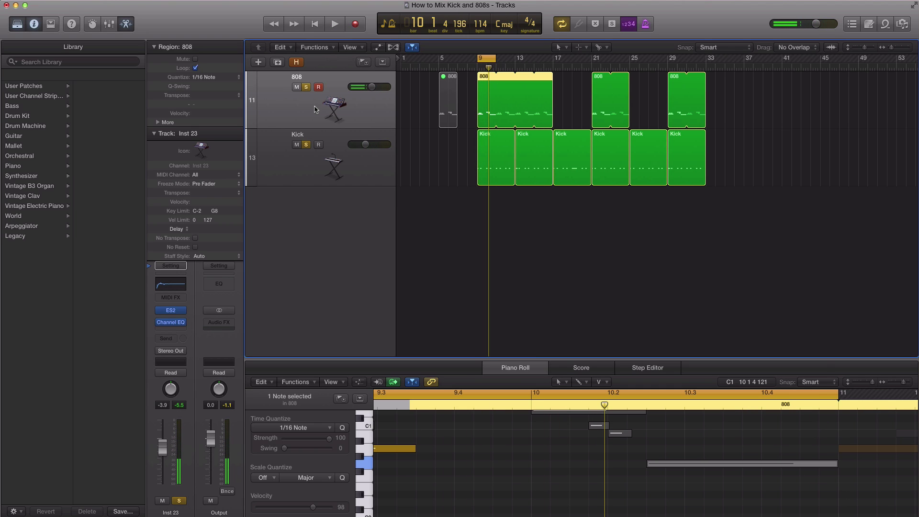
Step: Play the loop with both Channel EQs active, and play it again with the 808's and Kick's EQs bypassed
key("space")
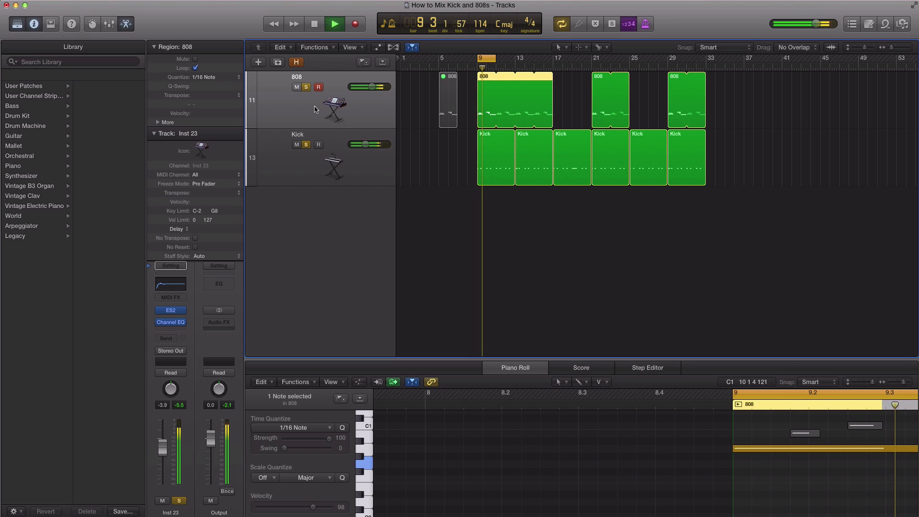
key("space")
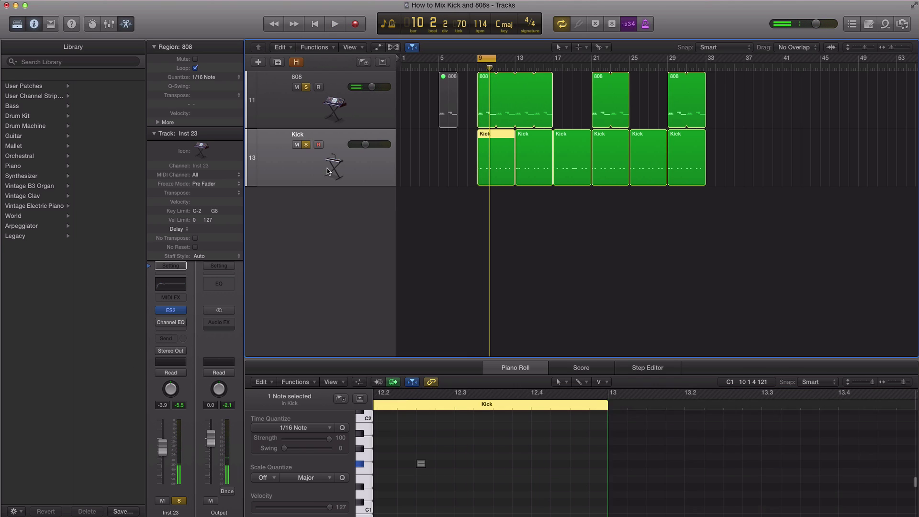
key("Down")
key("space")
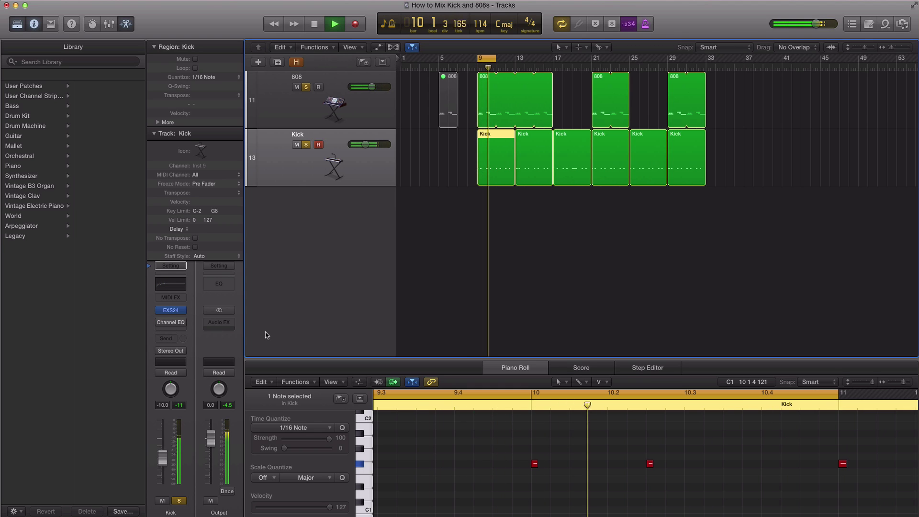
key("space")
Step: Re-enable the Channel EQ on the 808 and on the Kick, playing the loop after each change
key("Up")
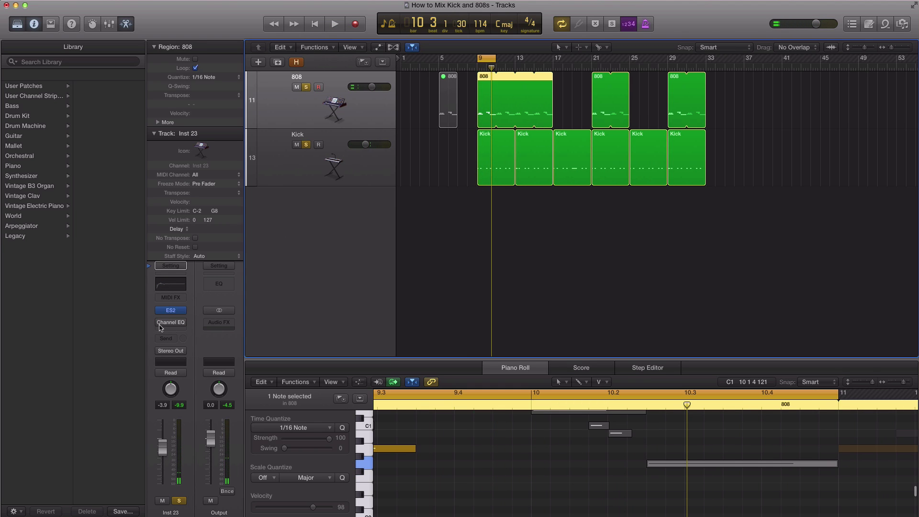
left_click(159, 323)
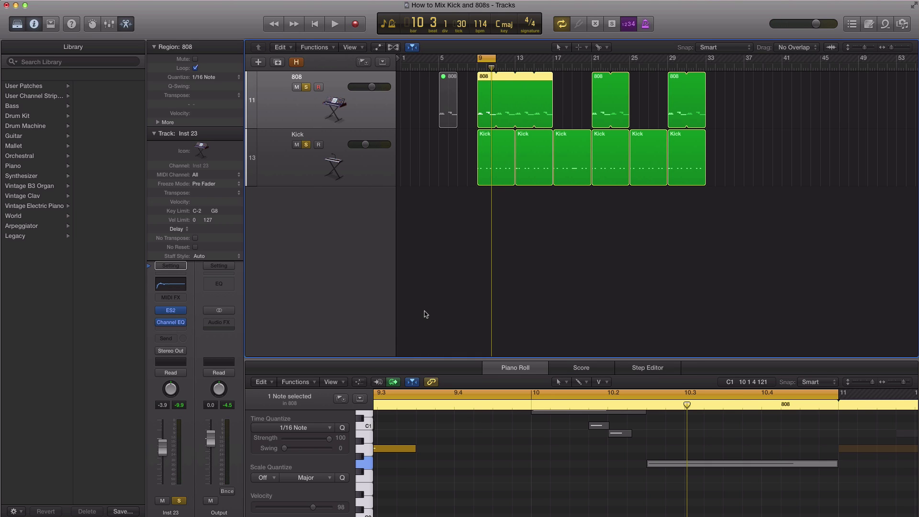
key("space")
key("Down")
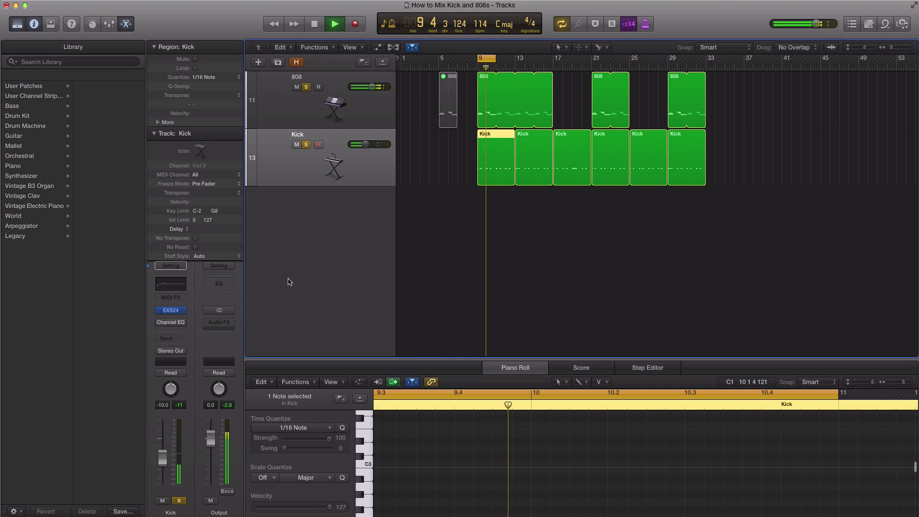
key("space")
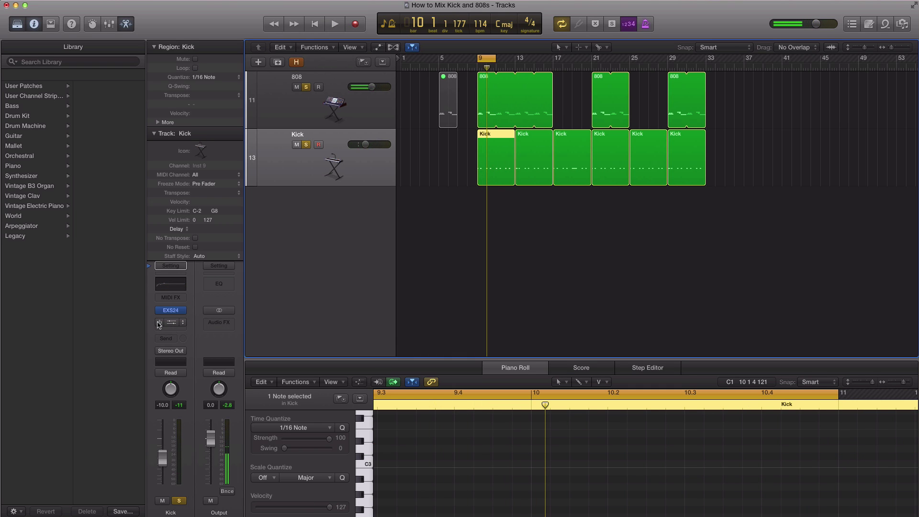
key("space")
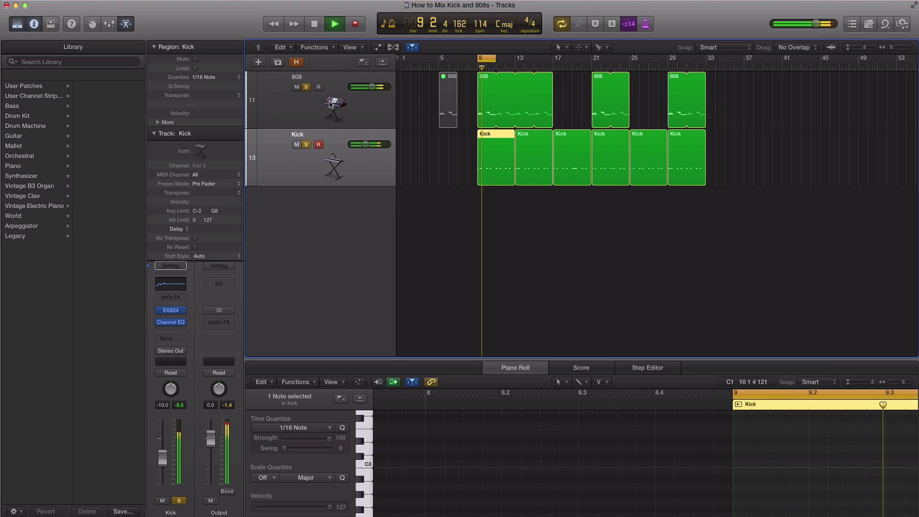
key("space")
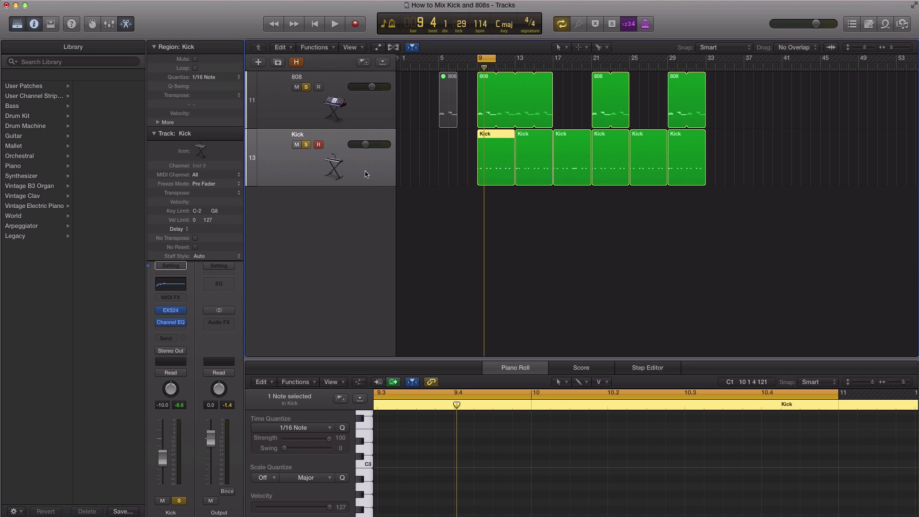
Step: Insert the stereo Waves OneKnob Phatter plug-in after the Channel EQ on the Kick track
left_click(176, 330)
mouse_move(197, 446)
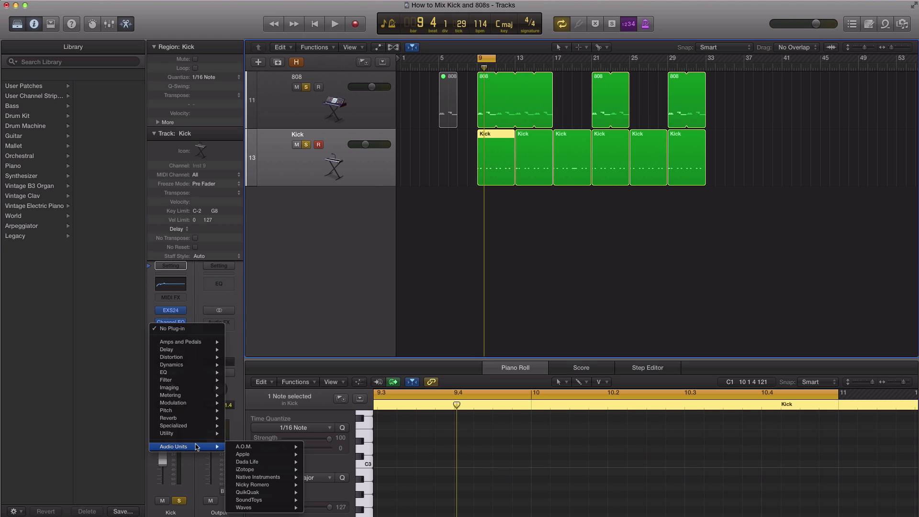
mouse_move(263, 508)
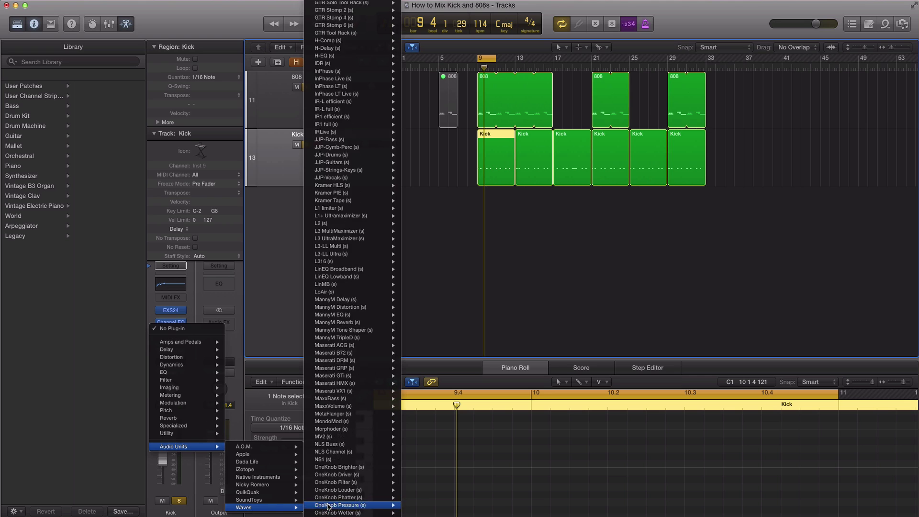
mouse_move(369, 319)
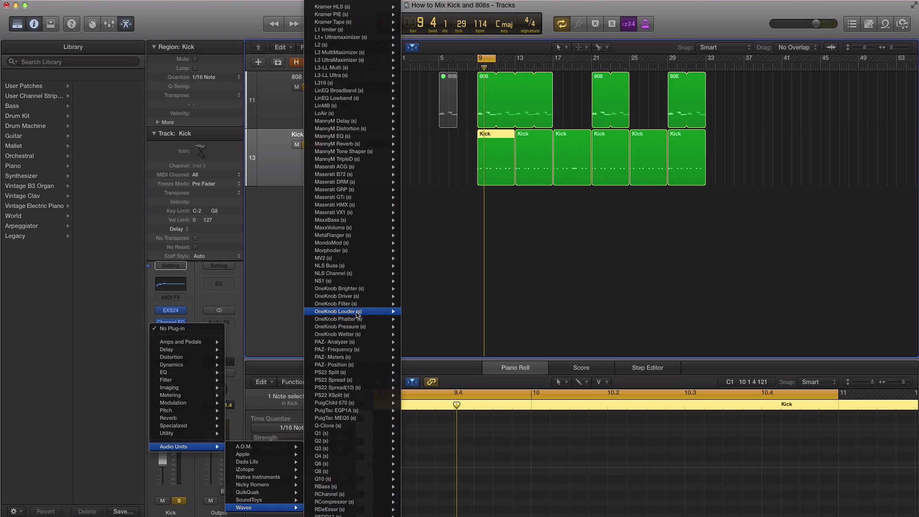
left_click(415, 319)
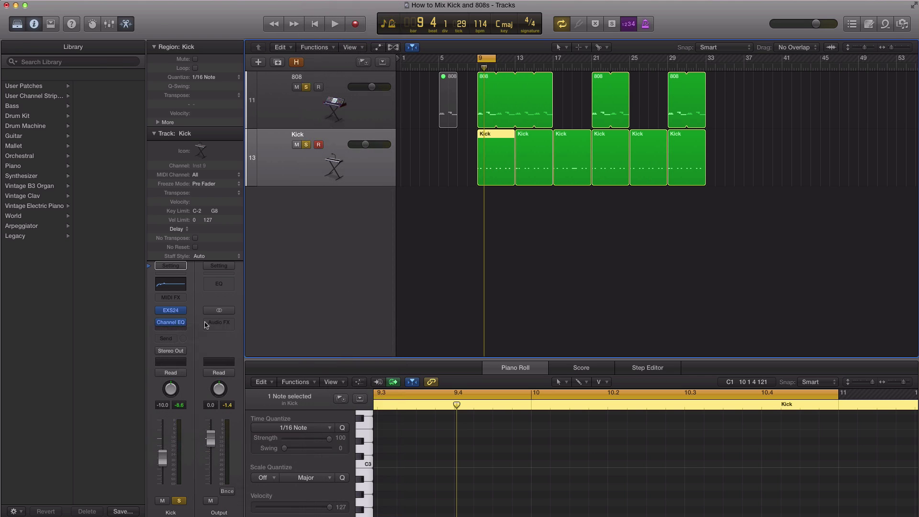
Step: Insert the stereo Waves OneKnob Pressure plug-in on the Kick and arrange both OneKnob windows side by side
left_click(178, 330)
mouse_move(203, 448)
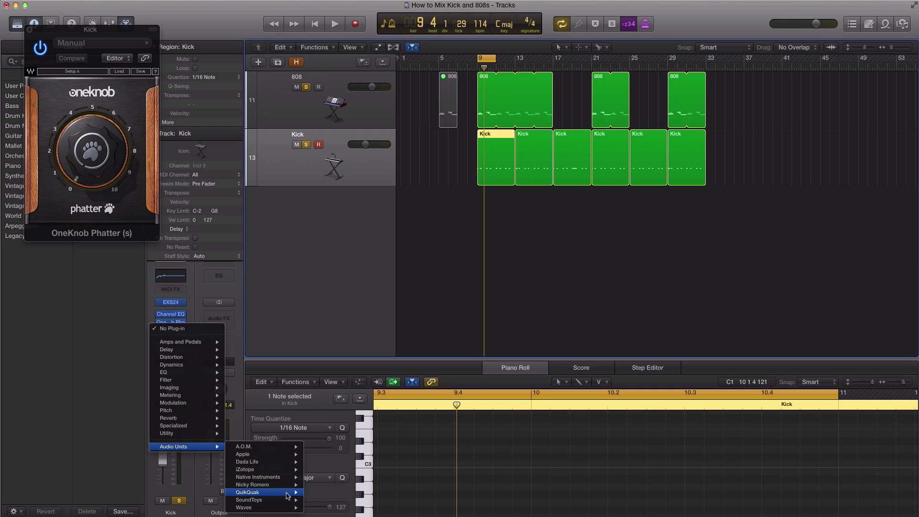
mouse_move(277, 508)
scroll(343, 503, "down", 15)
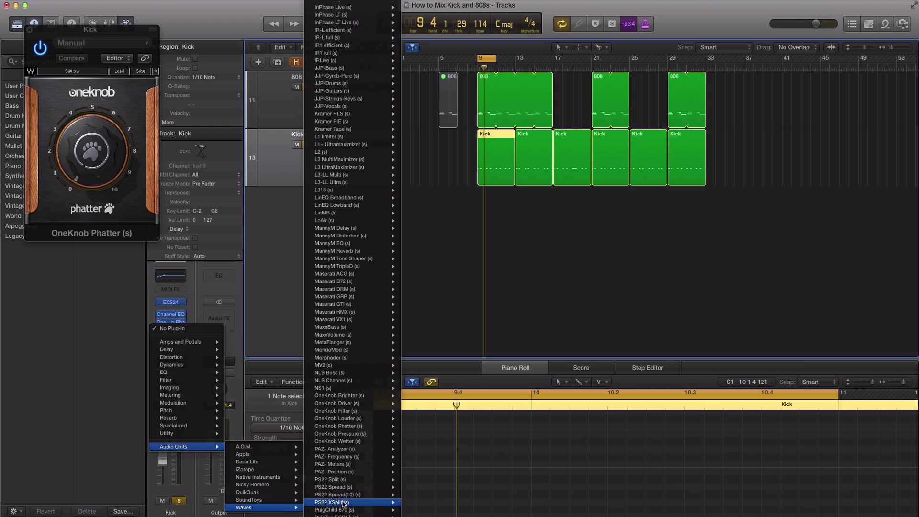
mouse_move(339, 355)
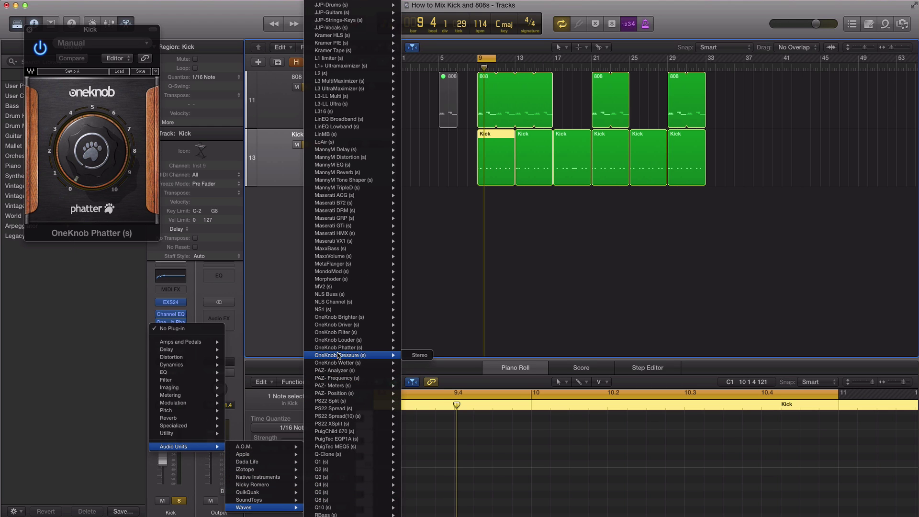
left_click(418, 356)
left_click_drag(89, 39, 492, 185)
left_click_drag(99, 30, 669, 193)
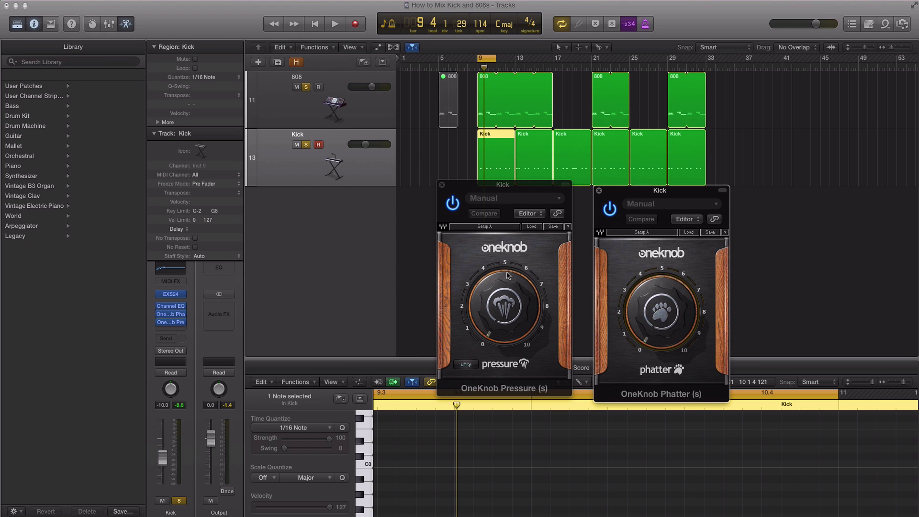
Step: Turn the Kick's OneKnob Pressure to just under 3 and OneKnob Phatter to 3.5 while the loop plays
left_click(469, 295)
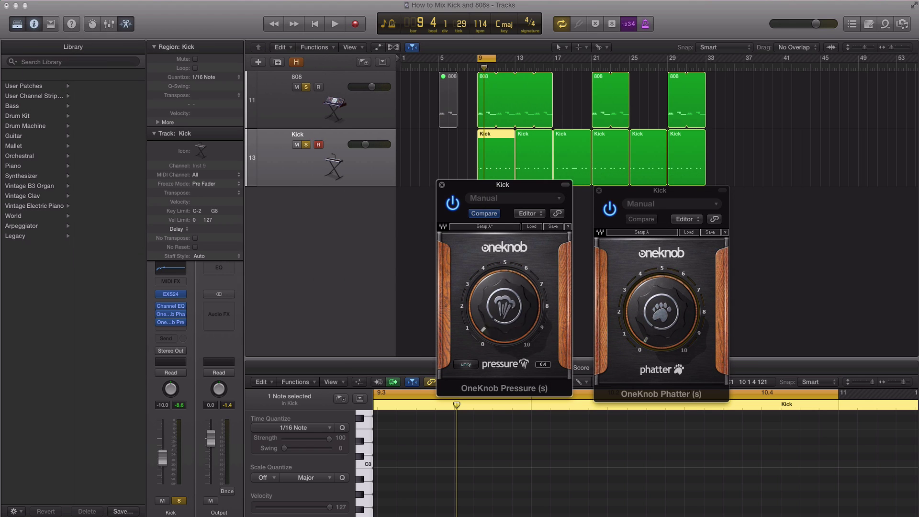
key("space")
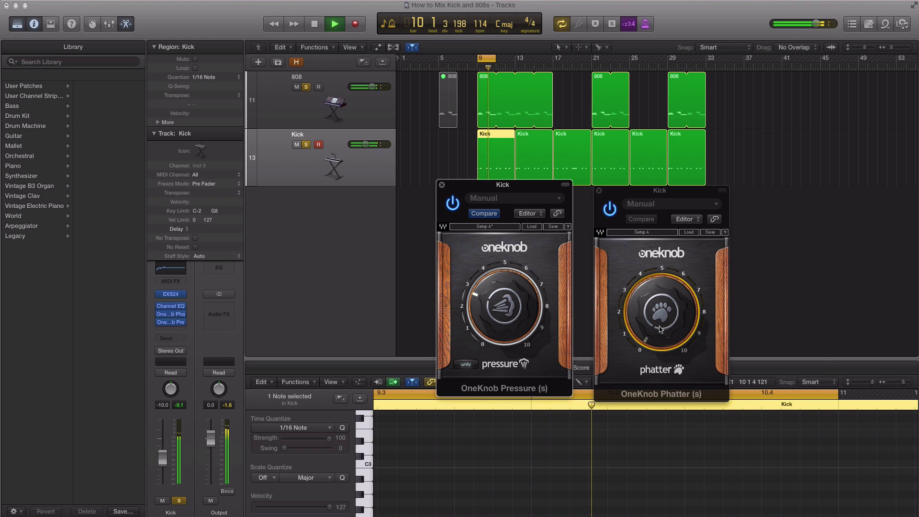
left_click_drag(647, 341, 666, 337)
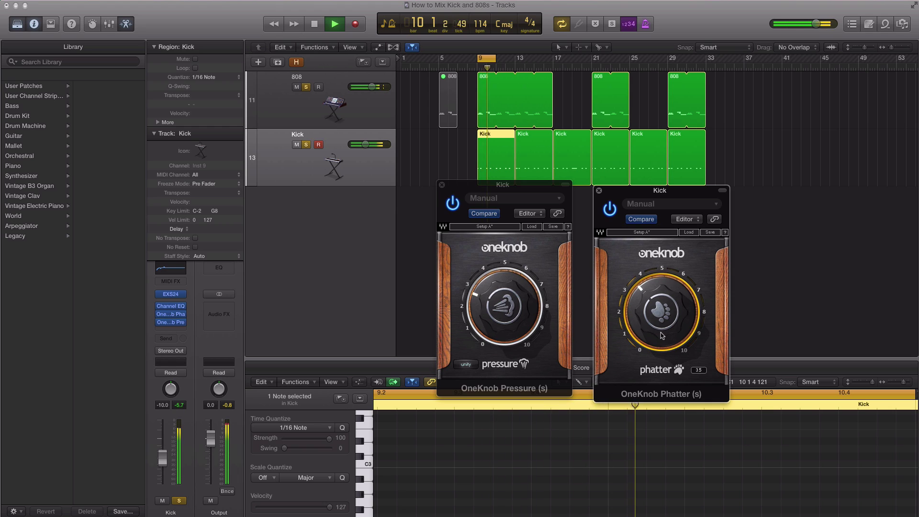
Step: Close both OneKnob windows and lower the Kick's volume fader to -14.0 dB during loop playback
left_click(442, 185)
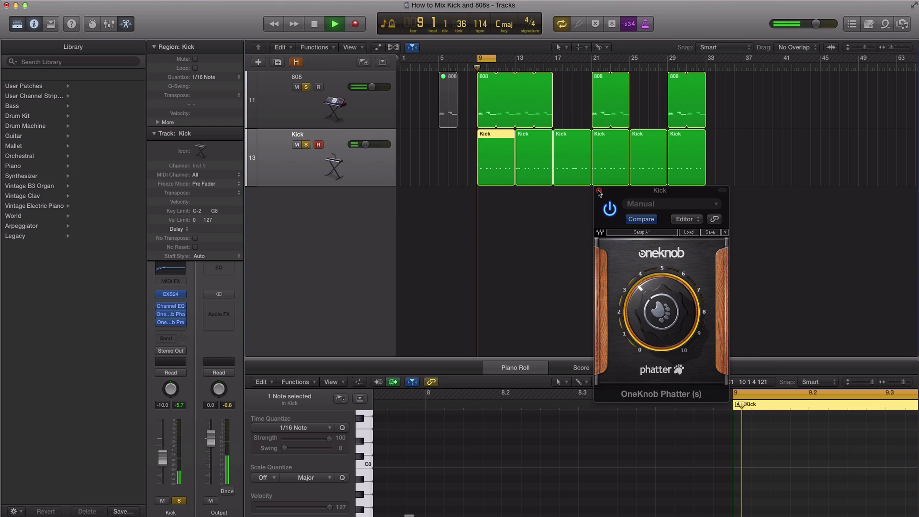
left_click(599, 191)
left_click_drag(160, 461, 163, 467)
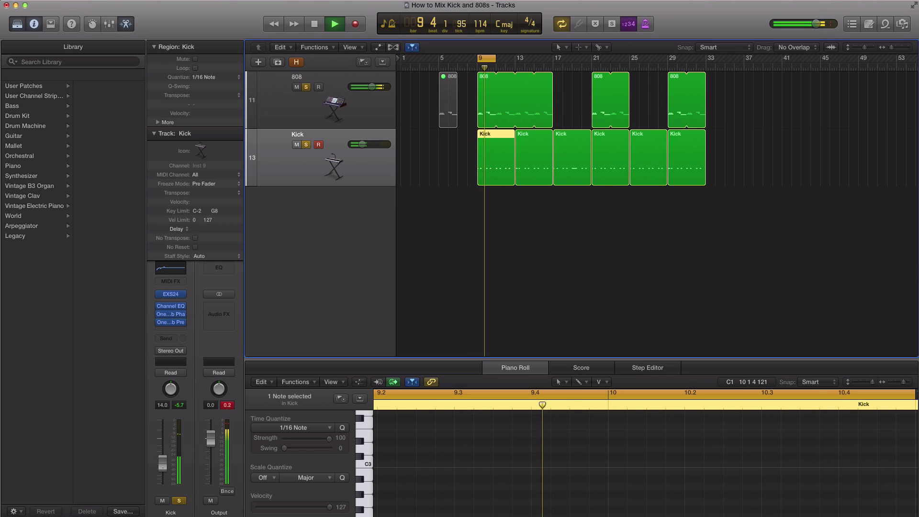
key("space")
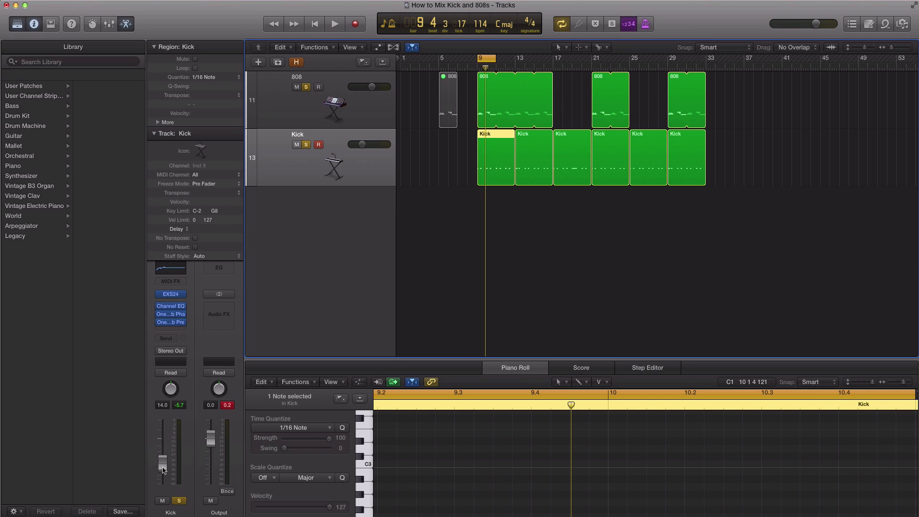
Step: Bypass the Kick's Channel EQ, OneKnob Phatter and OneKnob Pressure, and turn off cycle playback
left_click(352, 109)
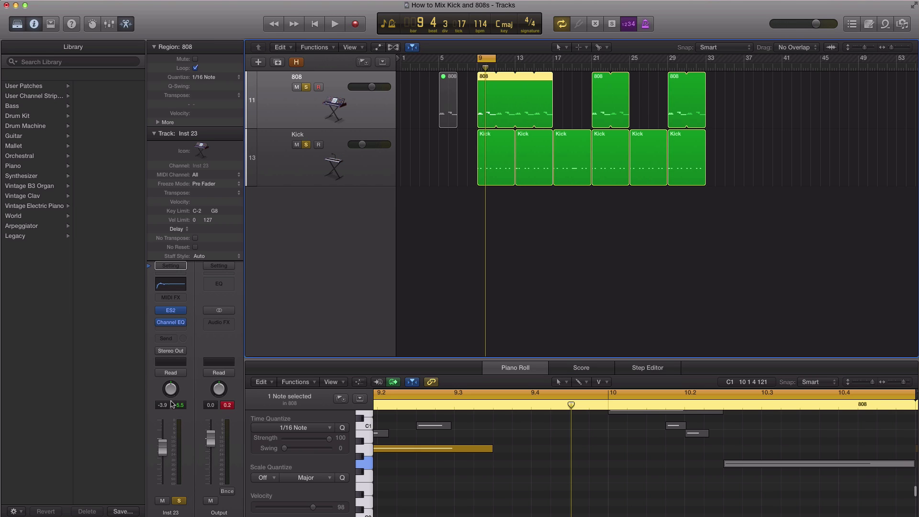
left_click(320, 172)
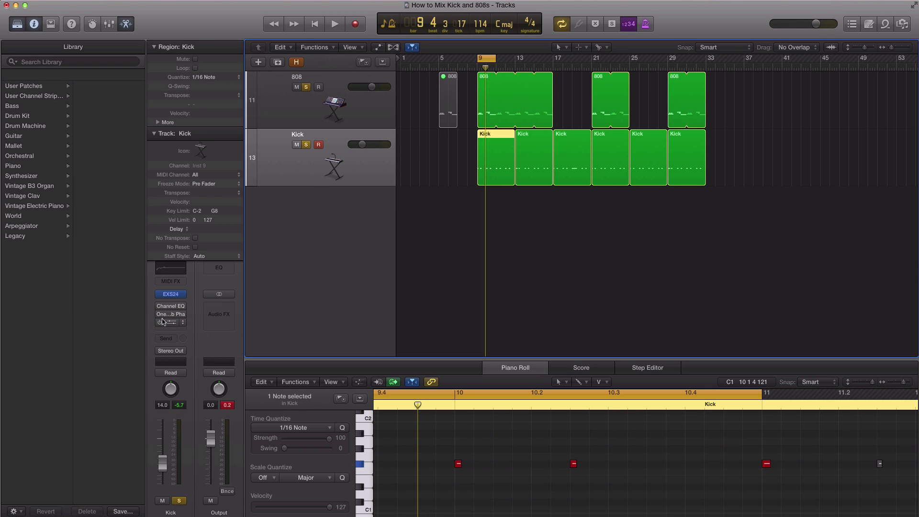
left_click(488, 56)
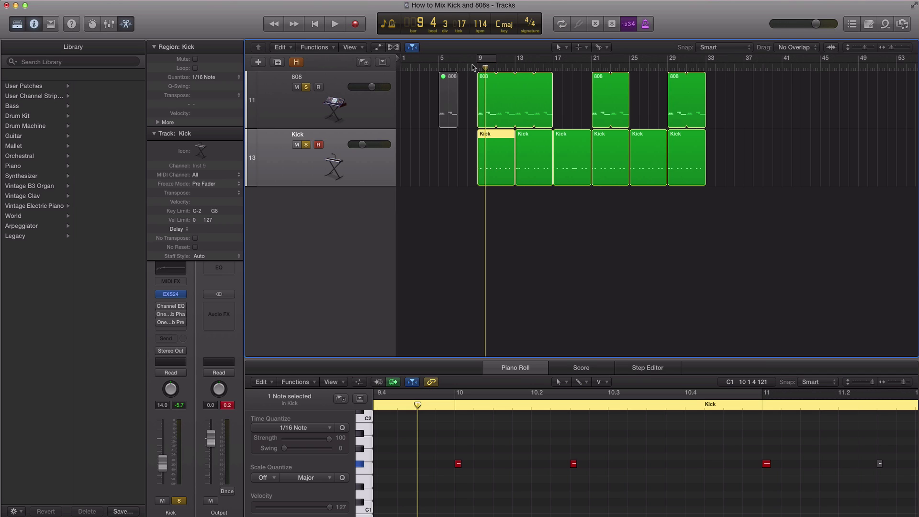
Step: Unsolo the 808 and Kick tracks and play the unprocessed mix from bar 8 for comparison
left_click(467, 69)
left_click(306, 87)
left_click(306, 145)
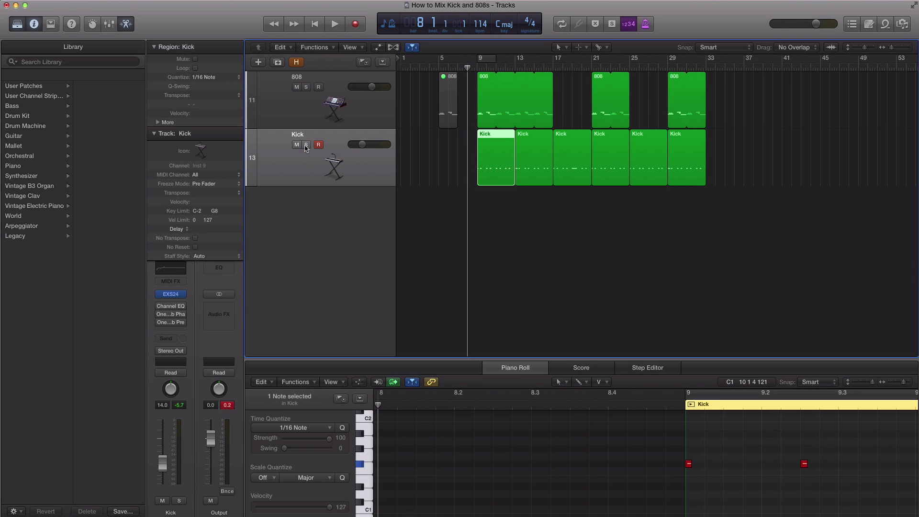
key("space")
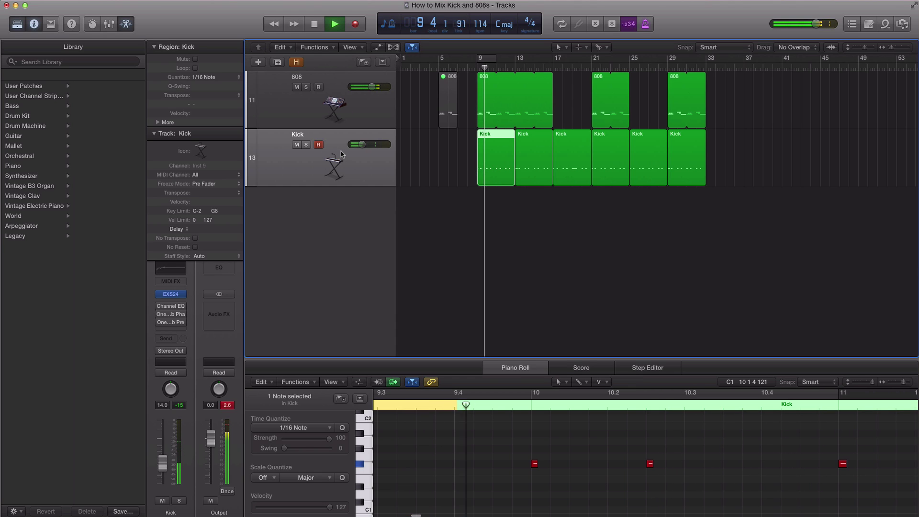
key("space")
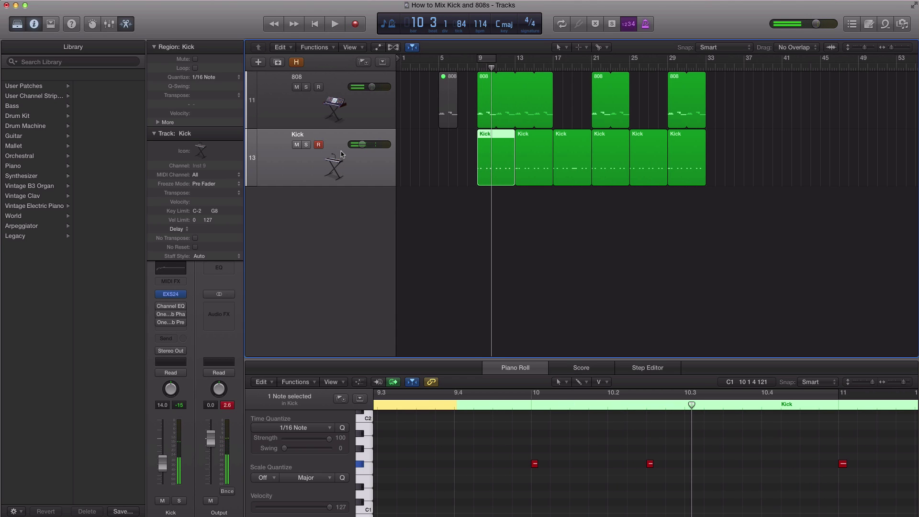
Step: Re-enable the Kick's Channel EQ, OneKnob Phatter and OneKnob Pressure, and play the processed mix from bar 8
left_click(329, 116)
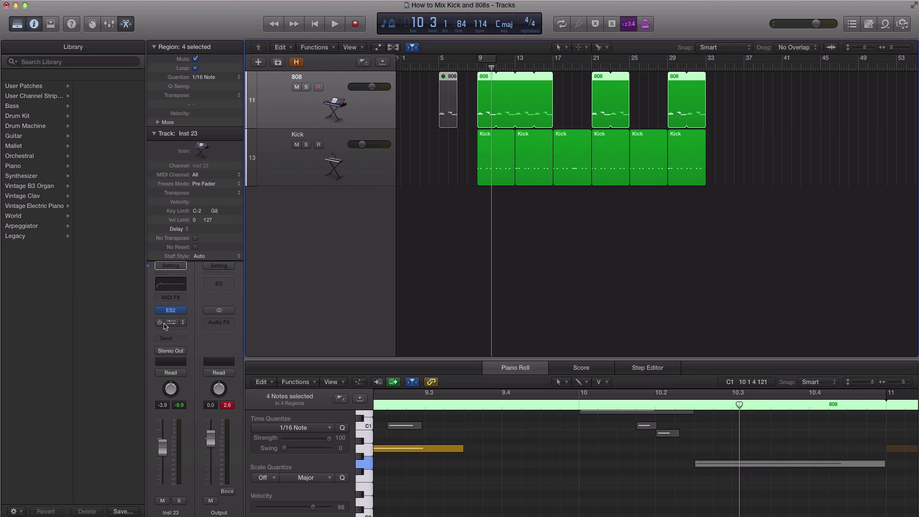
left_click(337, 152)
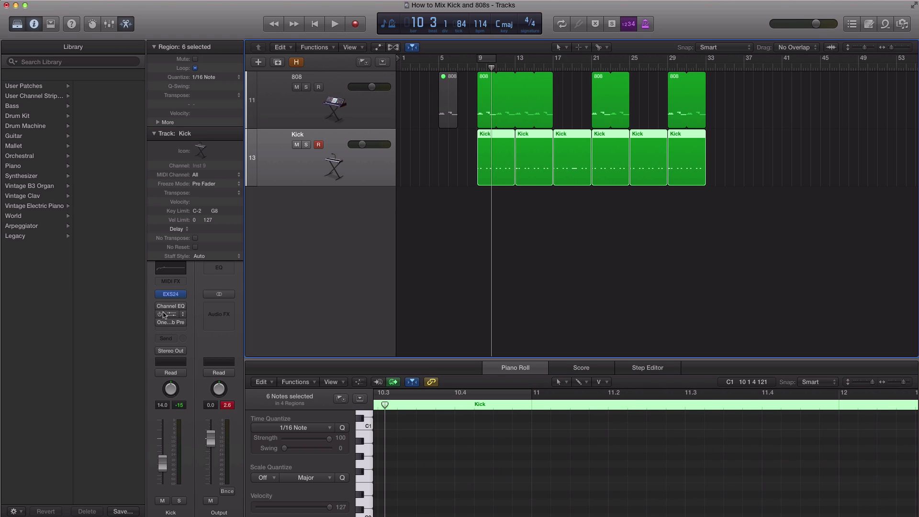
left_click(467, 67)
key("space")
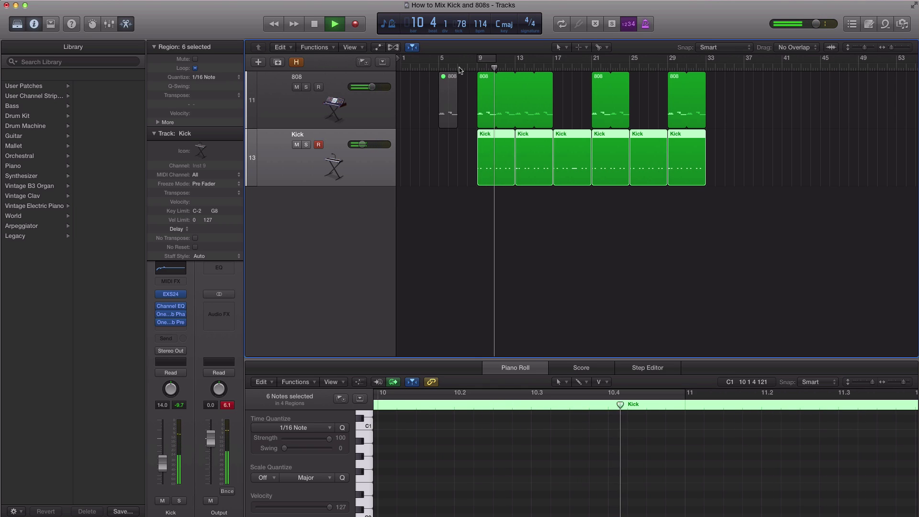
key("space")
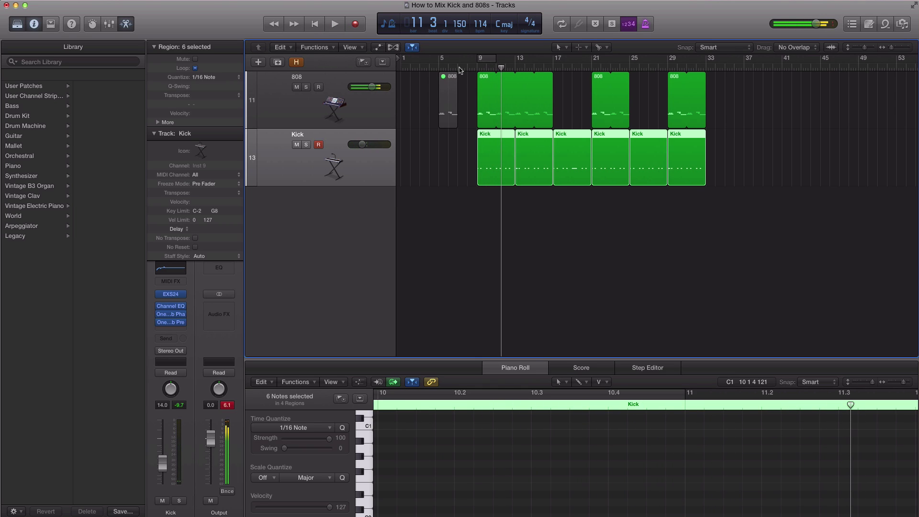